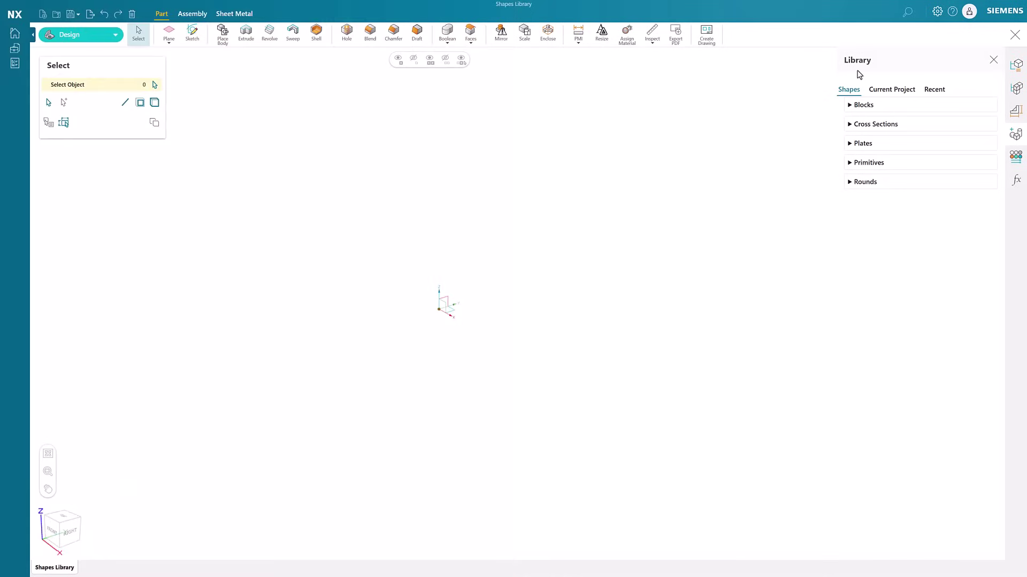
Drag a triangular prism from the Primitives library into the part and rotate it upright.
click(874, 163)
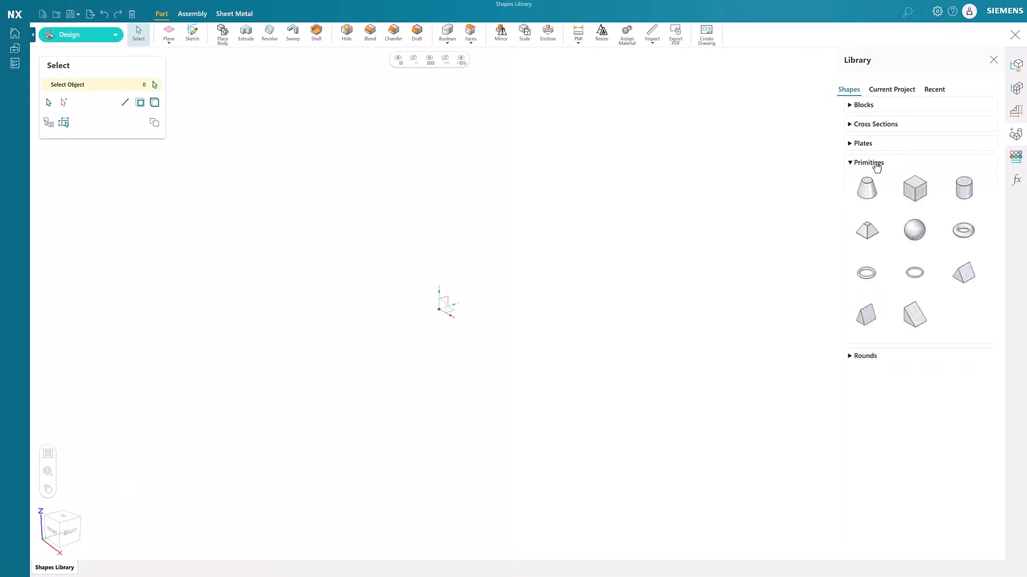
drag(964, 277, 720, 277)
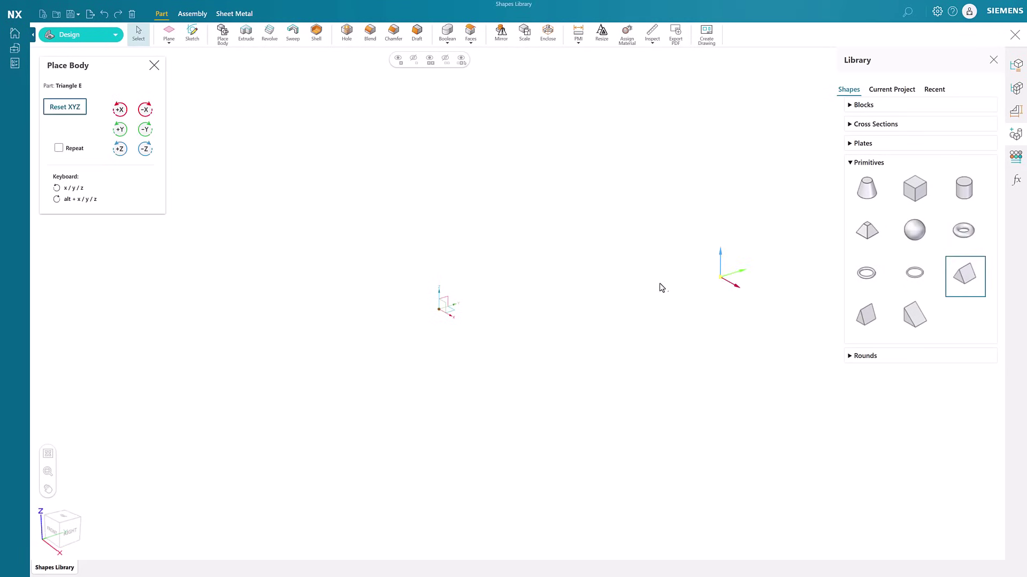
scroll(521, 300, down, 3)
scroll(504, 304, down, 3)
scroll(496, 307, down, 3)
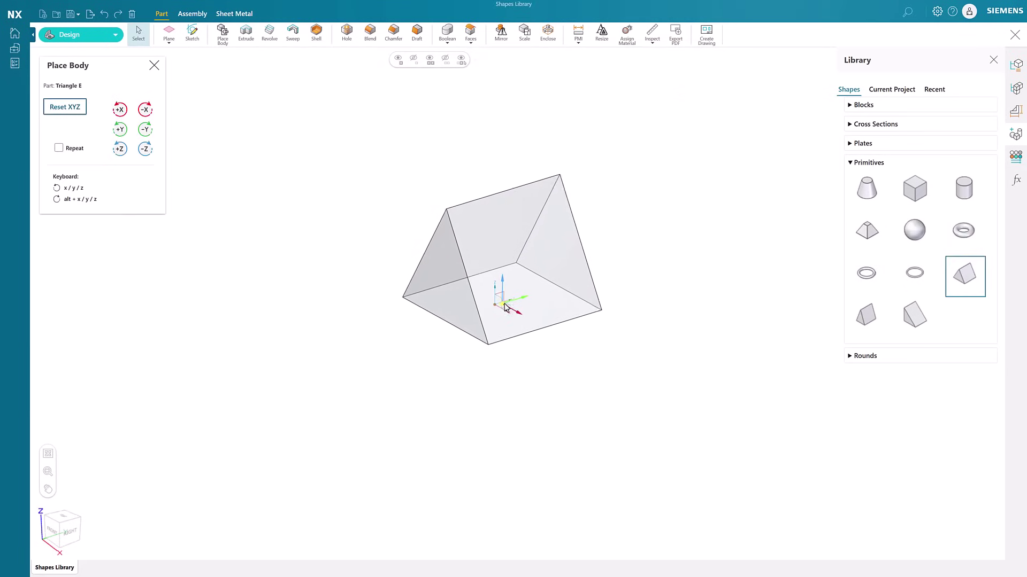
click(144, 129)
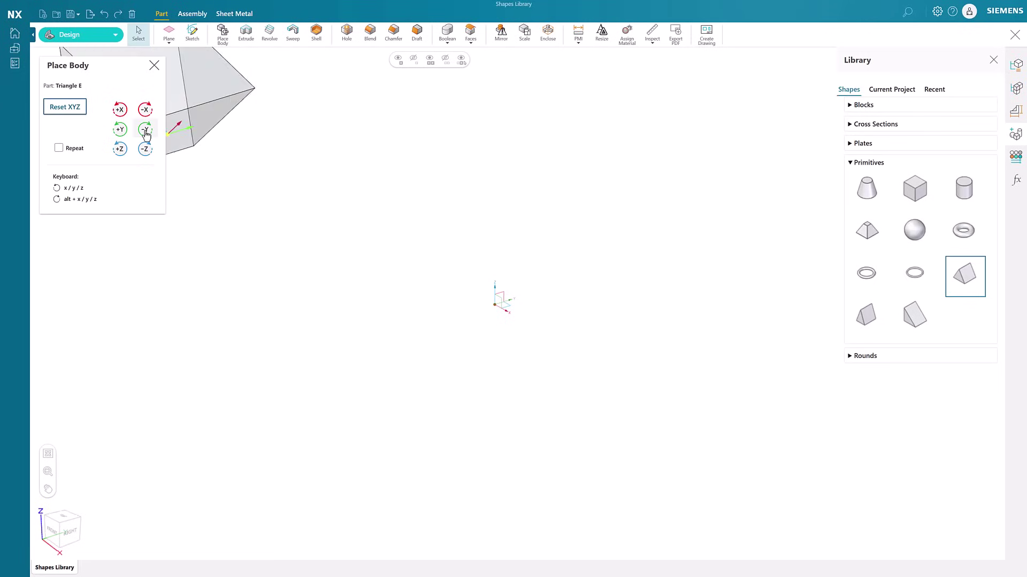
click(145, 129)
click(147, 154)
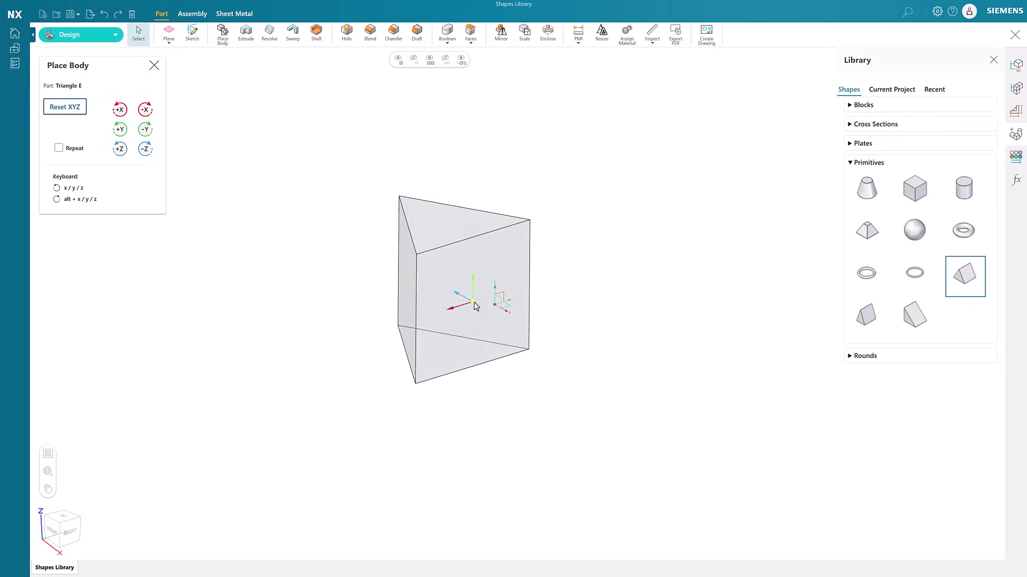
Set the prism at the centre, push its front face out 77 mm, and extrude it 144 mm.
click(494, 308)
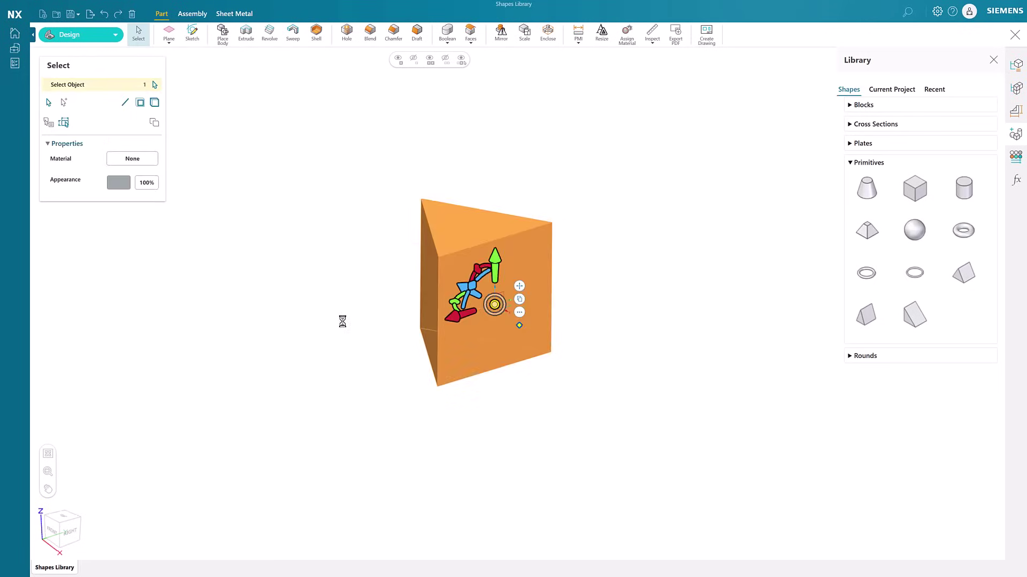
click(461, 329)
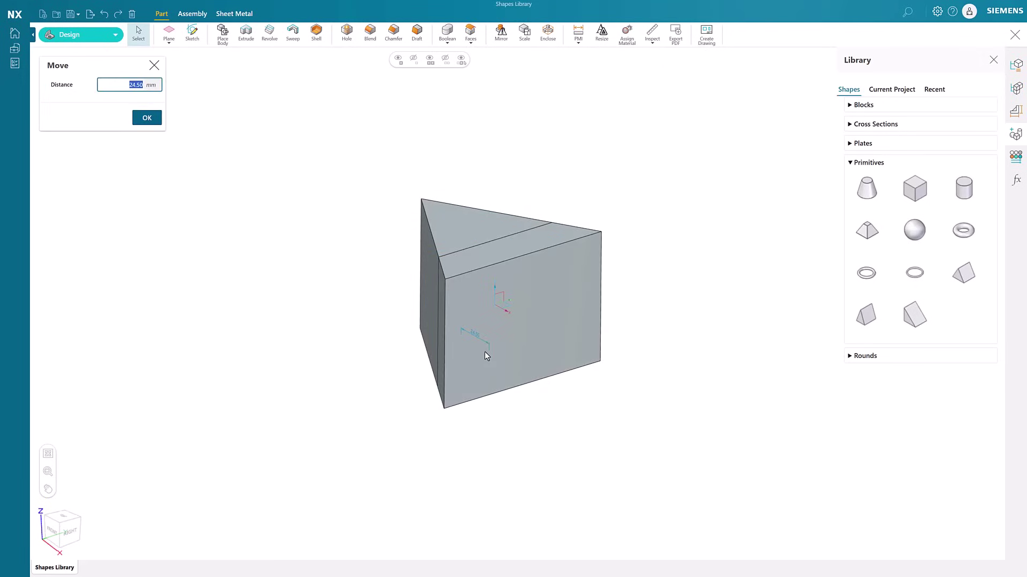
key(Return)
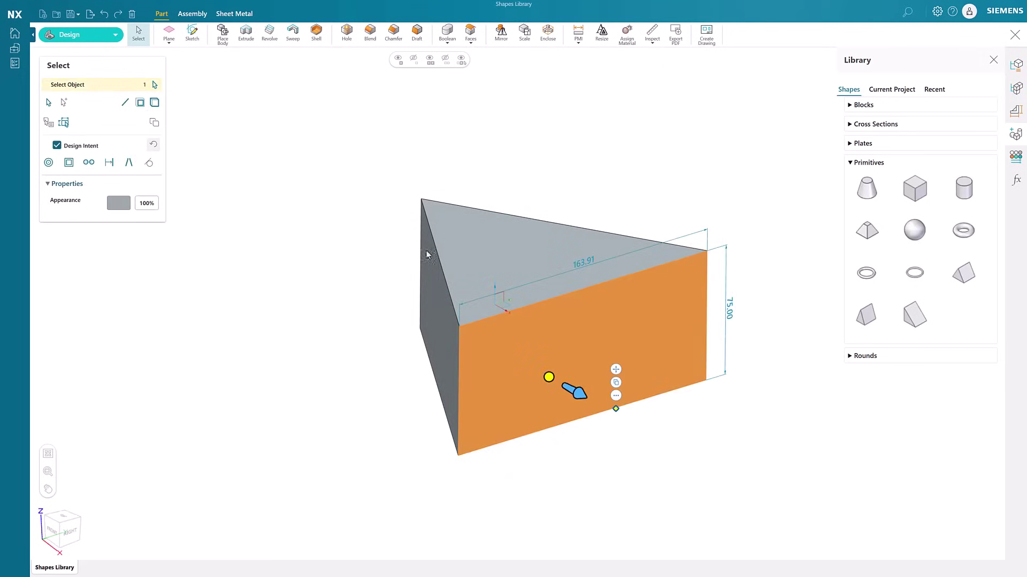
click(246, 35)
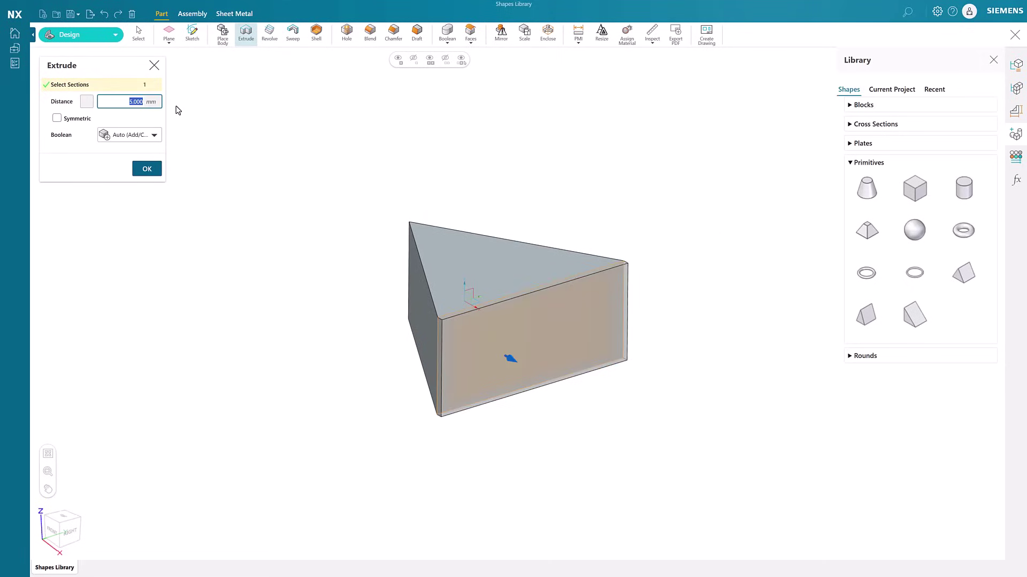
key(Return)
key(Return)
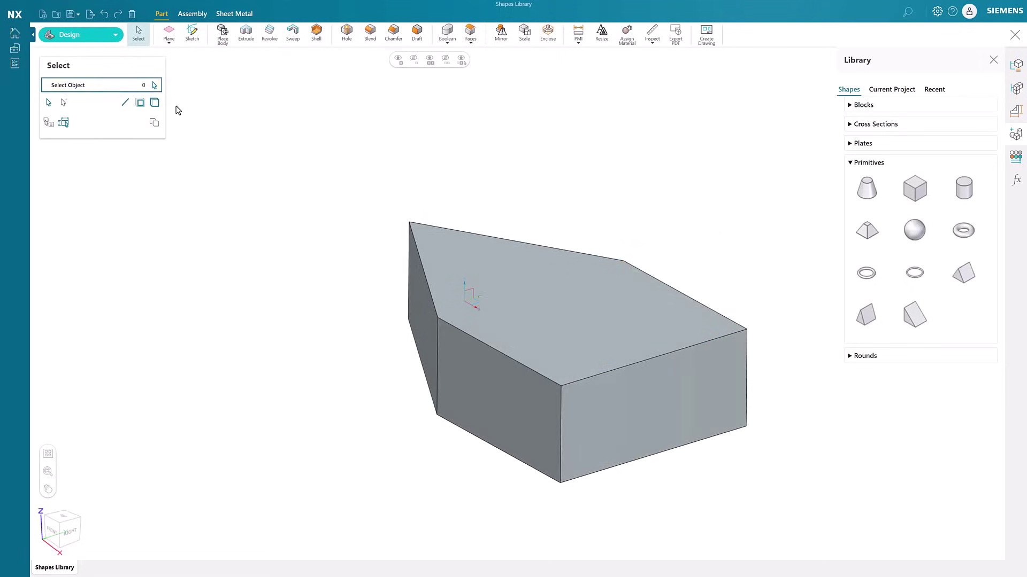
Round the top and bottom front edges with a 75 mm blend.
click(370, 34)
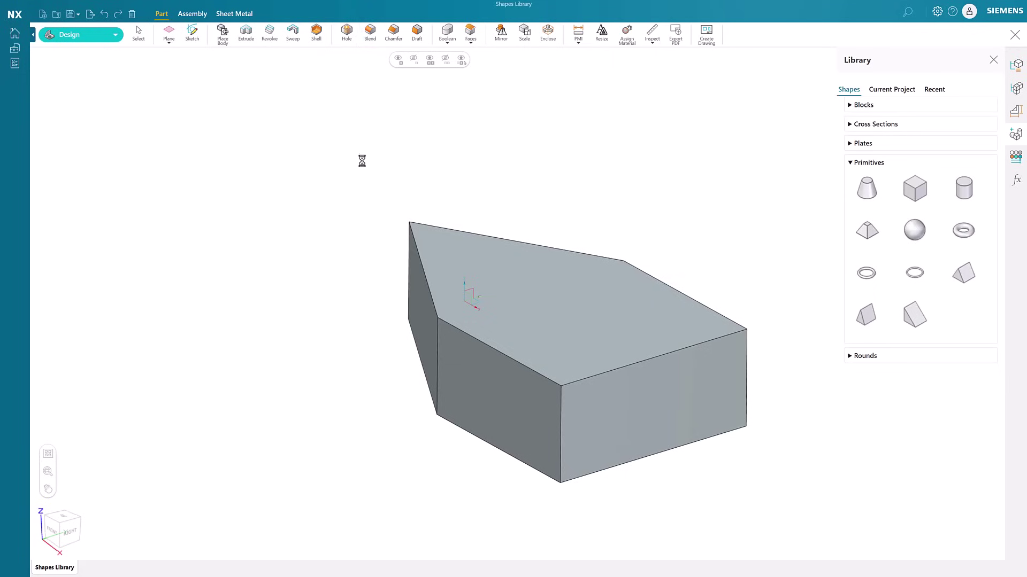
click(619, 367)
text(75/2)
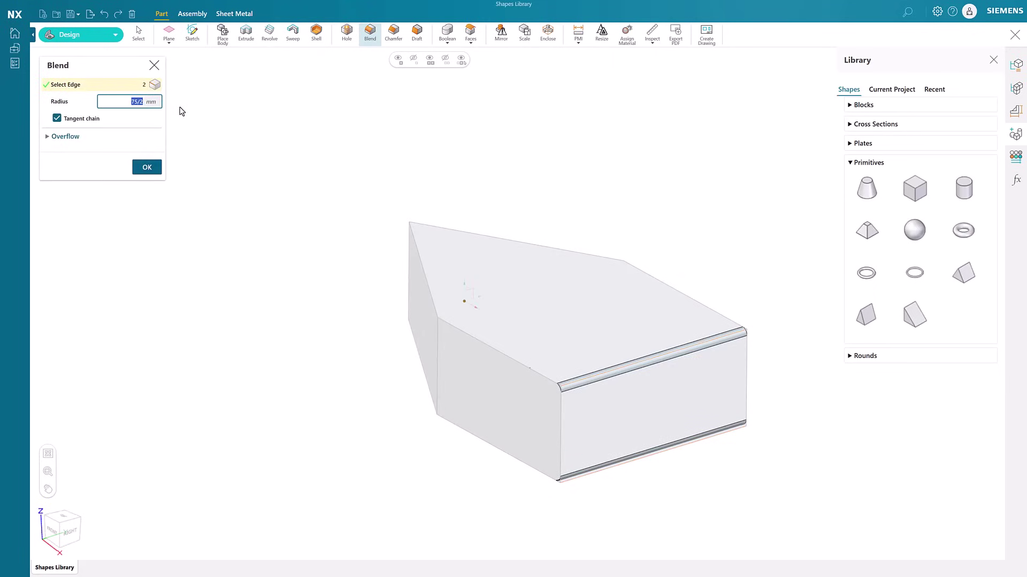
key(Return)
key(Return)
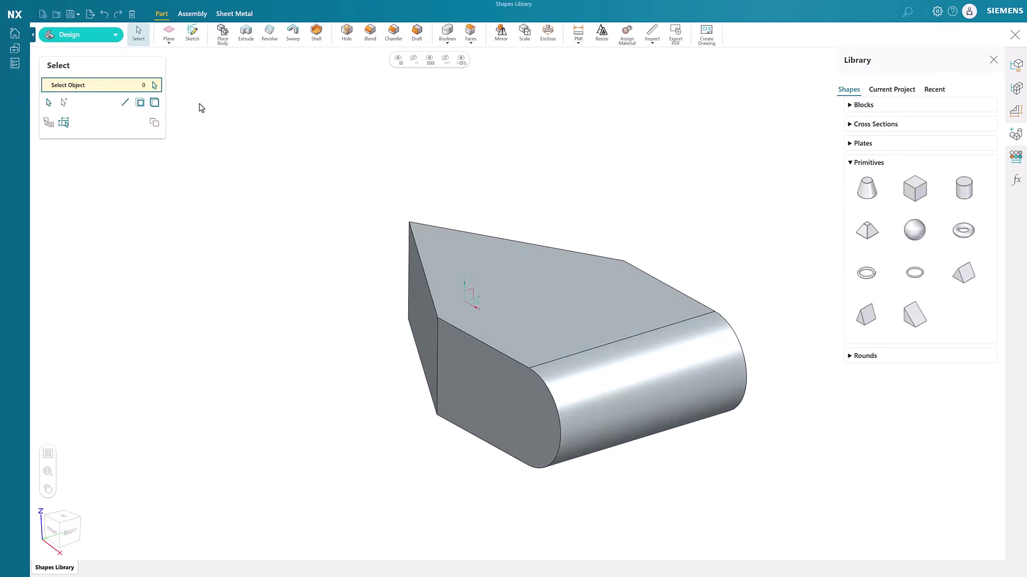
Shell the body with the top, rounded end and lower blend faces left open.
click(322, 34)
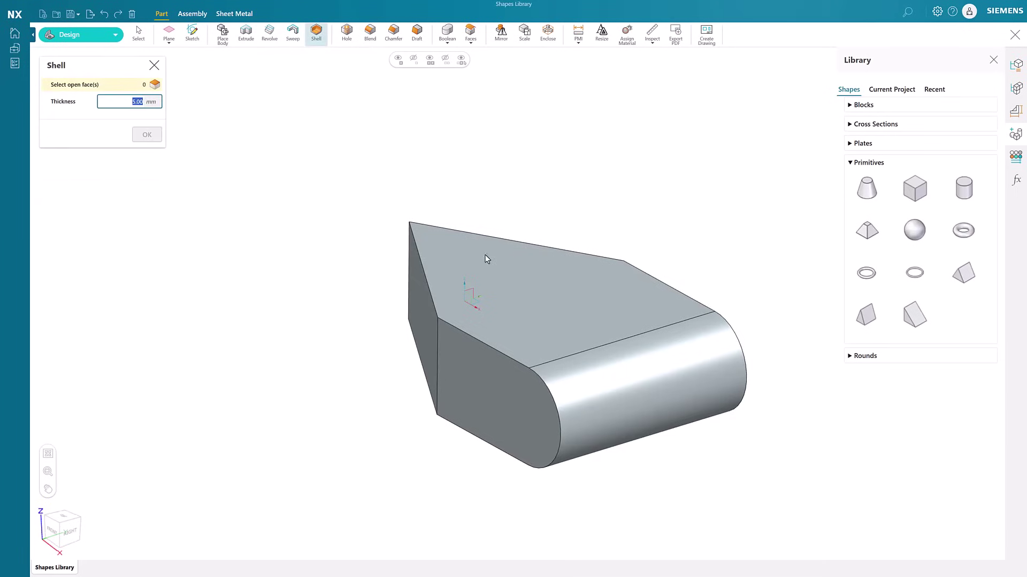
click(520, 312)
click(585, 401)
click(583, 421)
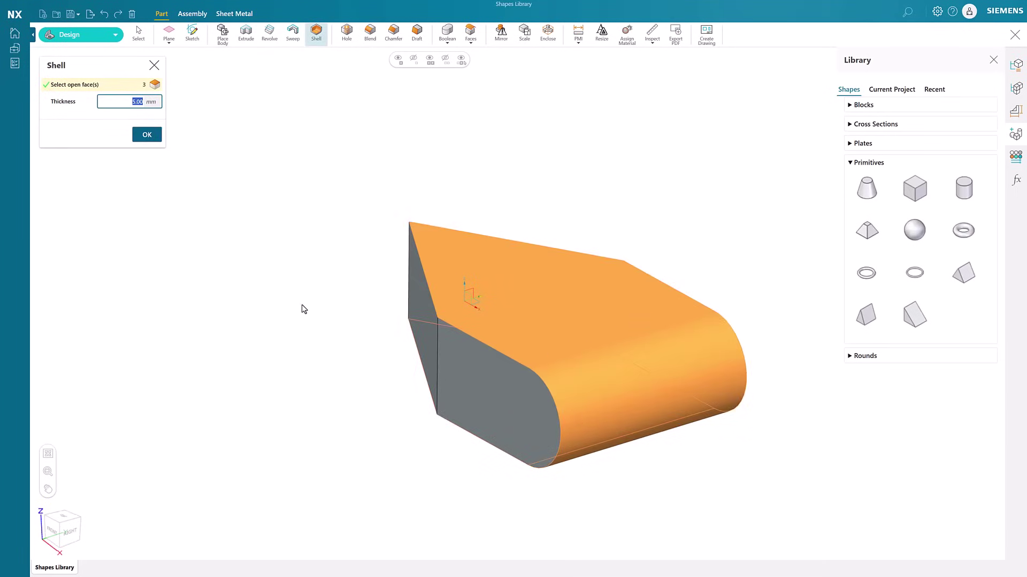
text(25)
key(Return)
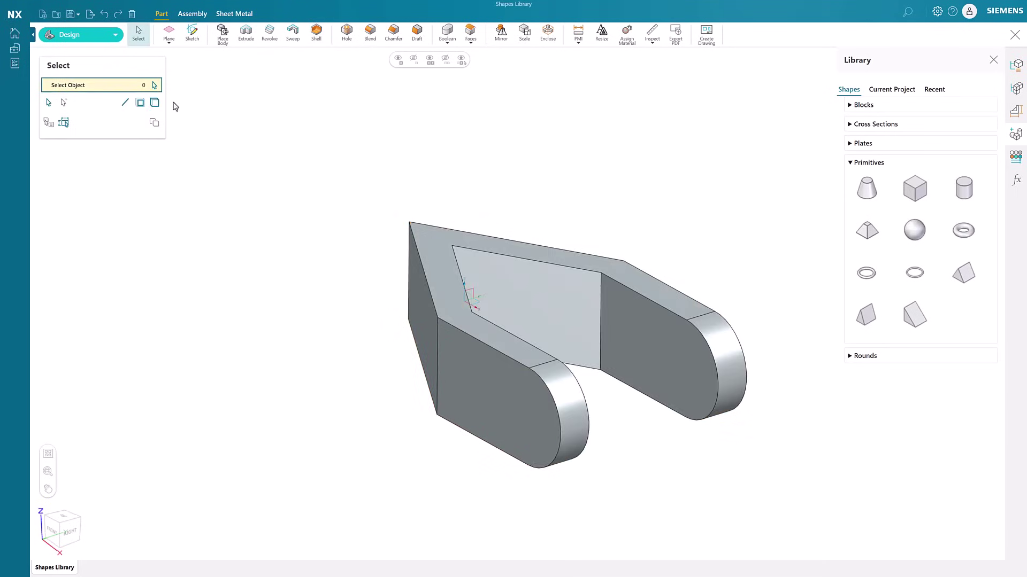
Shell again at 20 mm, opening the left, lower front, inner, right and prong faces.
click(317, 34)
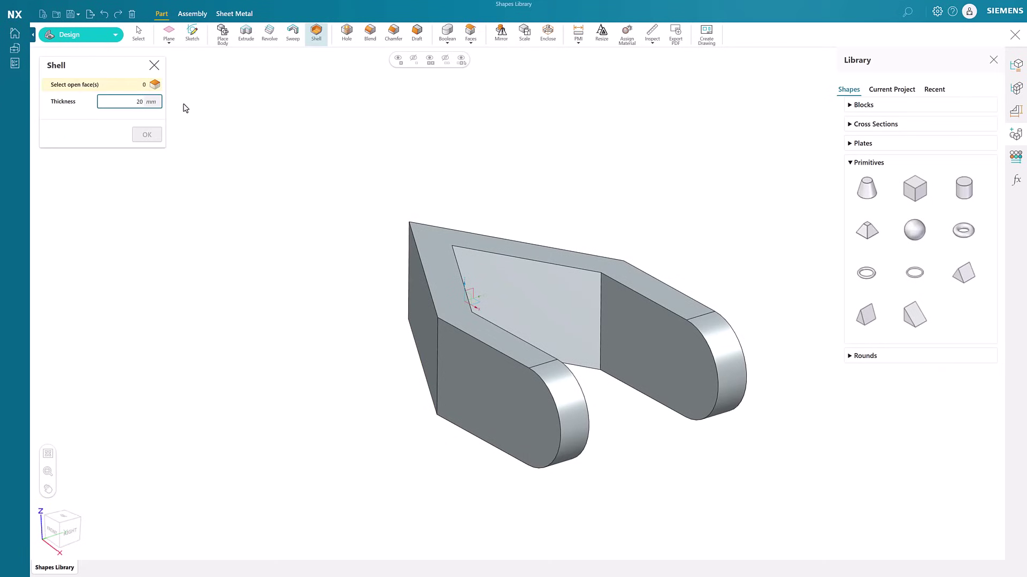
click(424, 338)
click(449, 350)
click(531, 283)
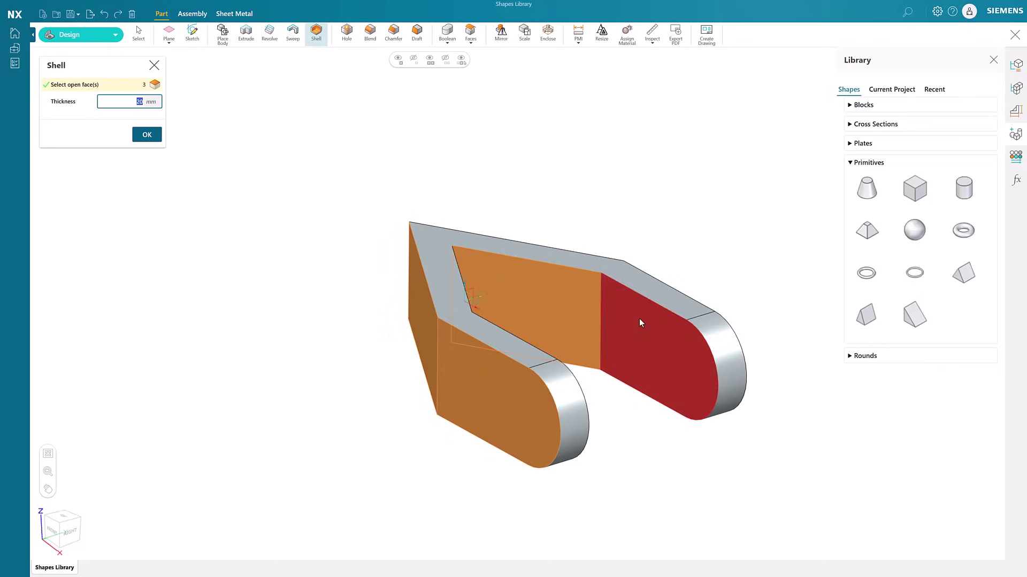
click(639, 318)
middle_drag(655, 450, 601, 467)
click(552, 428)
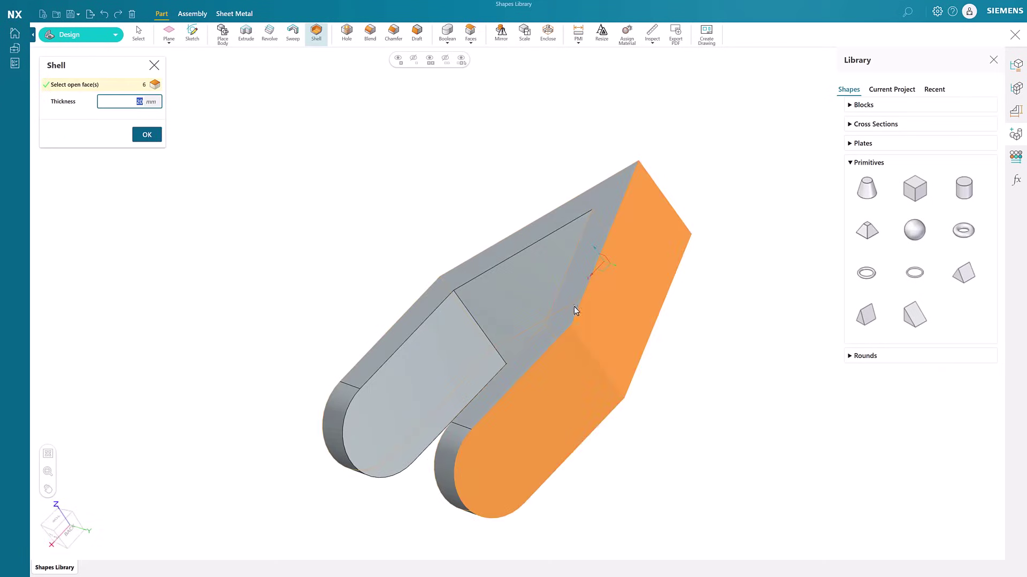
click(433, 356)
click(147, 134)
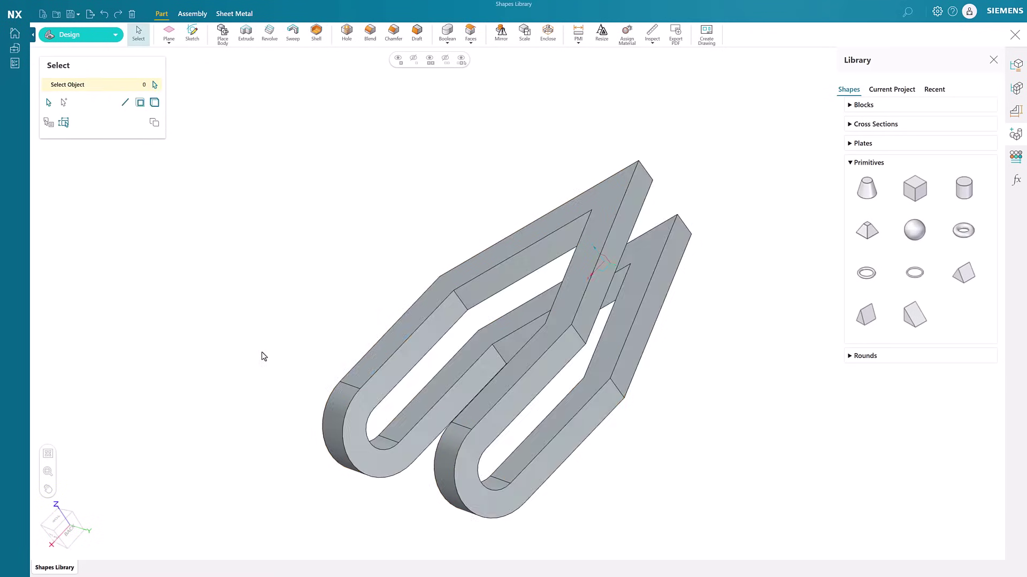
mouse_move(262, 355)
middle_down()
mouse_move(272, 330)
mouse_move(362, 342)
middle_up()
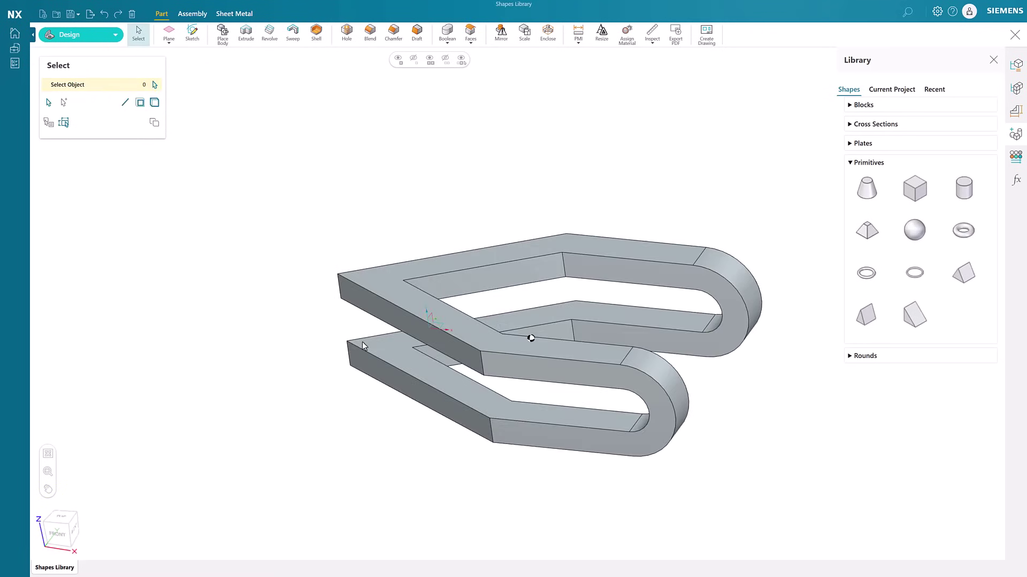
Drop a cylinder primitive onto the loop end above the left prong, then deselect it.
drag(964, 190, 682, 172)
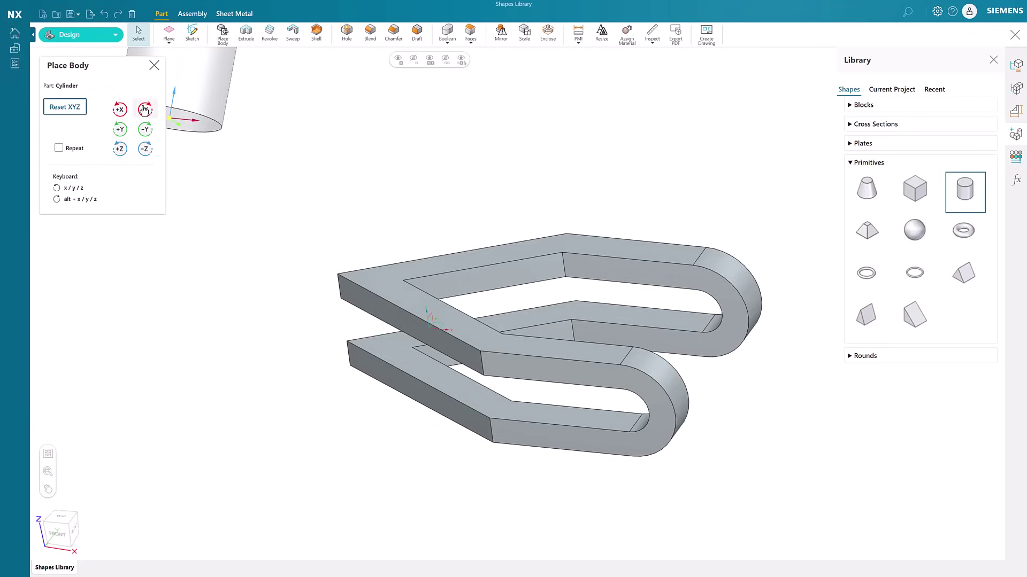
mouse_move(609, 178)
mouse_down()
mouse_move(467, 274)
mouse_move(625, 414)
mouse_up()
middle_drag(543, 499, 536, 504)
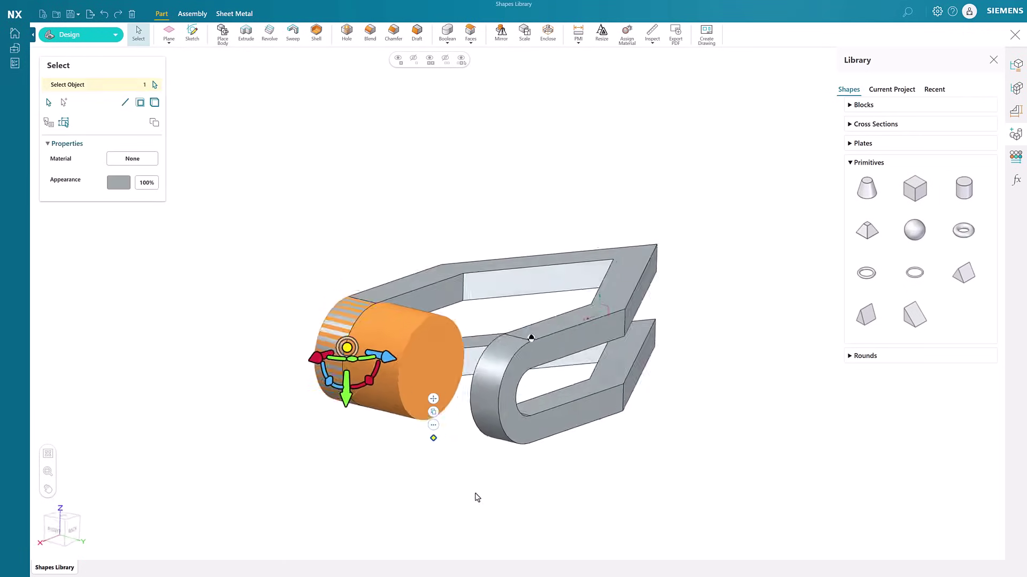
click(554, 503)
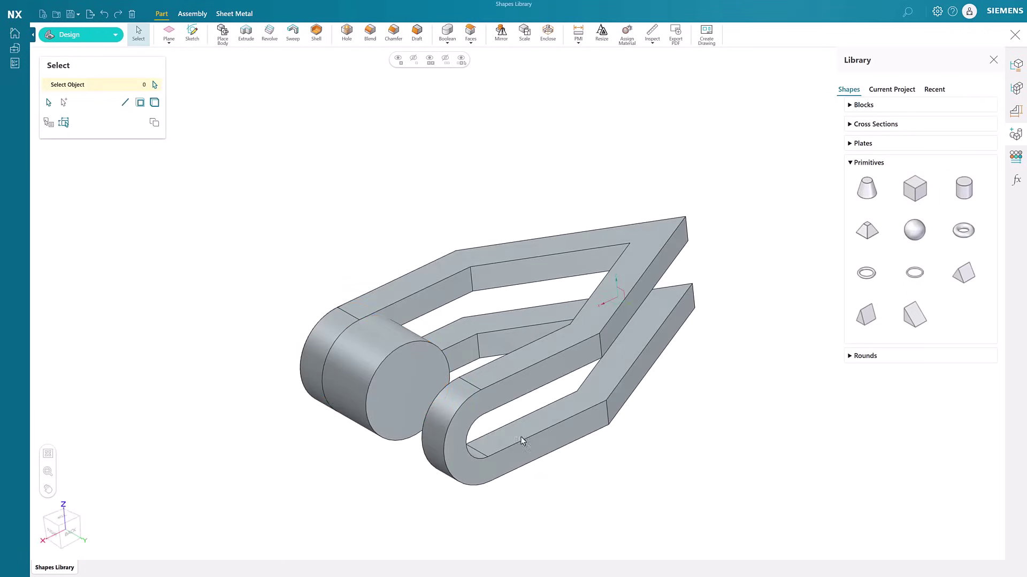
Cut a 34 mm through hole at the centre of the cylinder face.
click(347, 32)
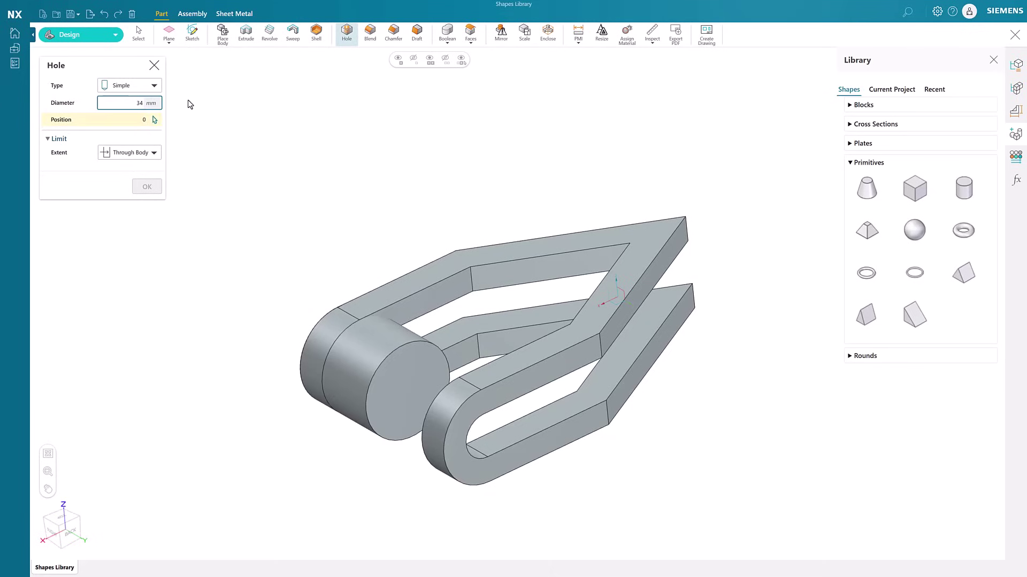
click(408, 394)
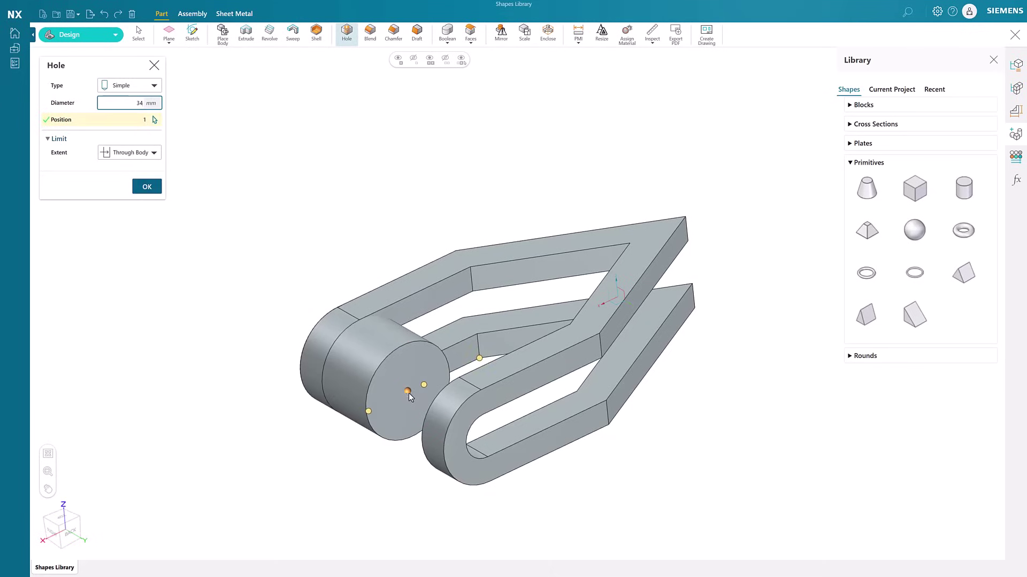
click(147, 187)
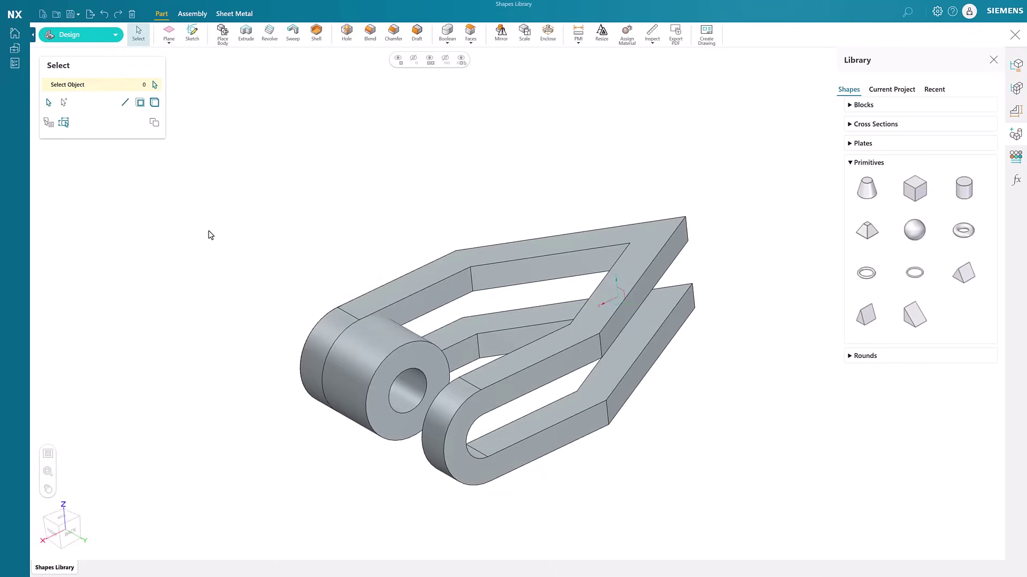
Move the cylinder's end face back flush with the bracket.
click(389, 348)
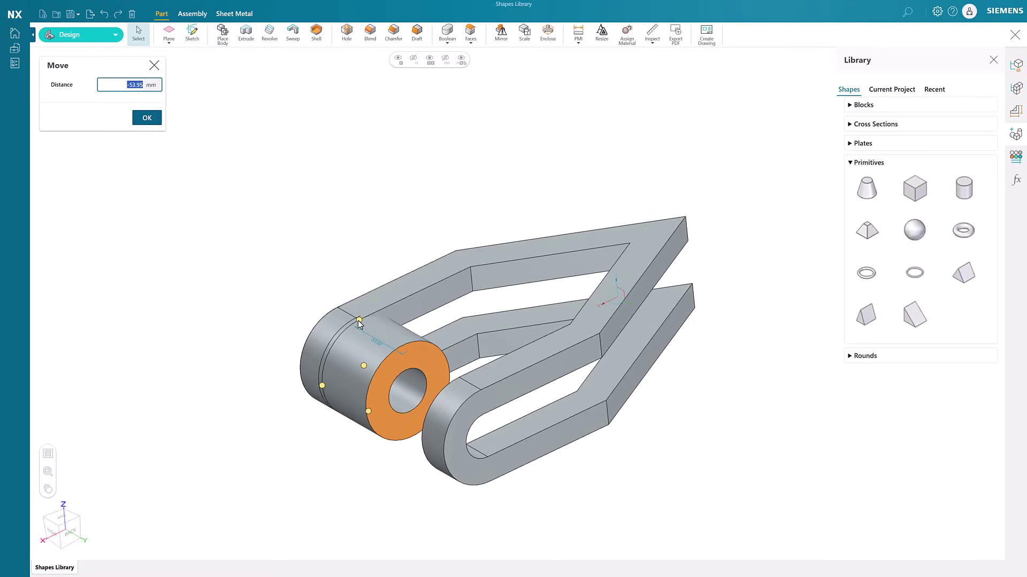
key(Escape)
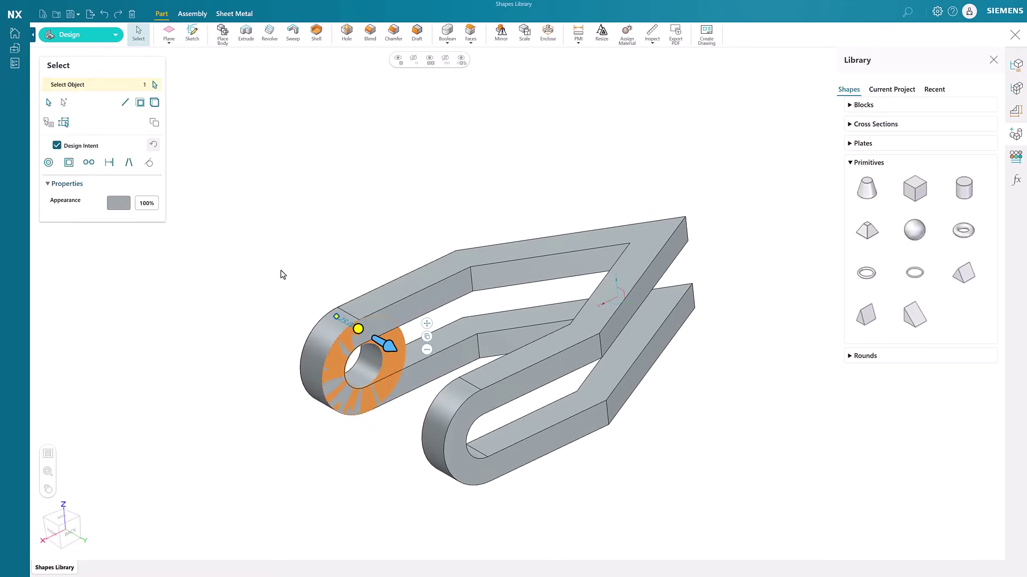
click(280, 271)
middle_drag(281, 271, 451, 152)
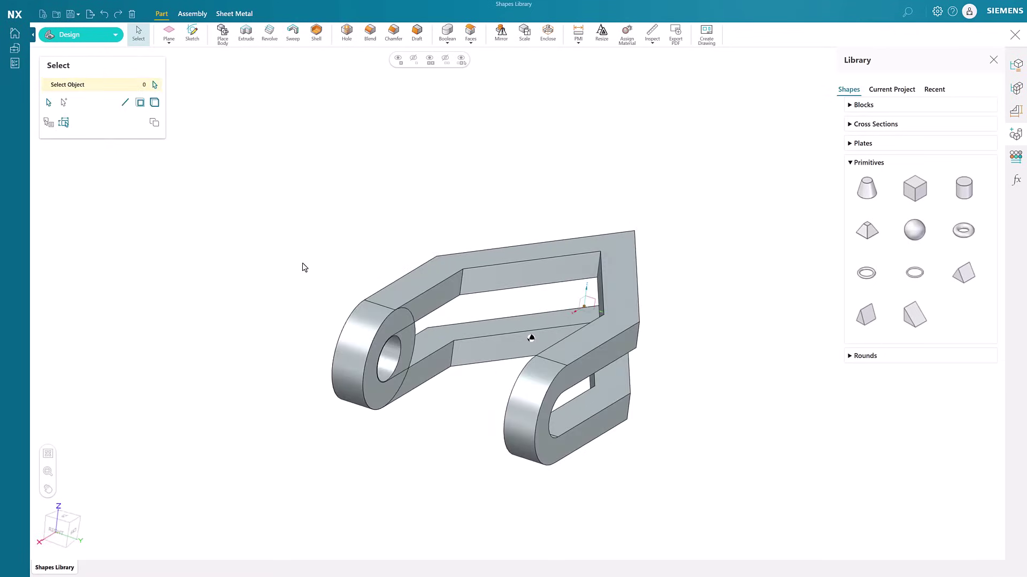
Mirror the pierced boss across the datum plane onto the opposite prong.
click(503, 38)
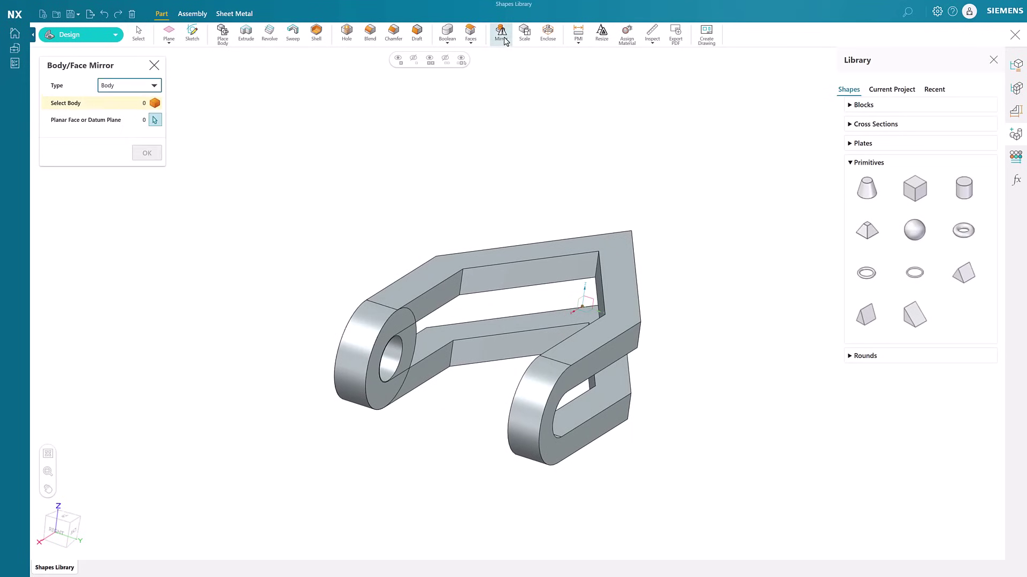
click(411, 342)
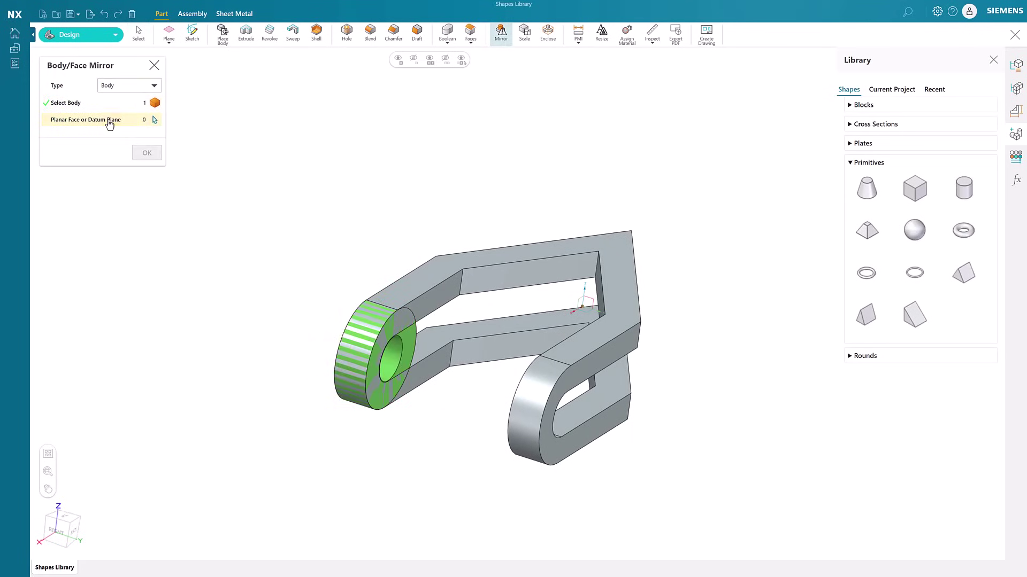
click(583, 305)
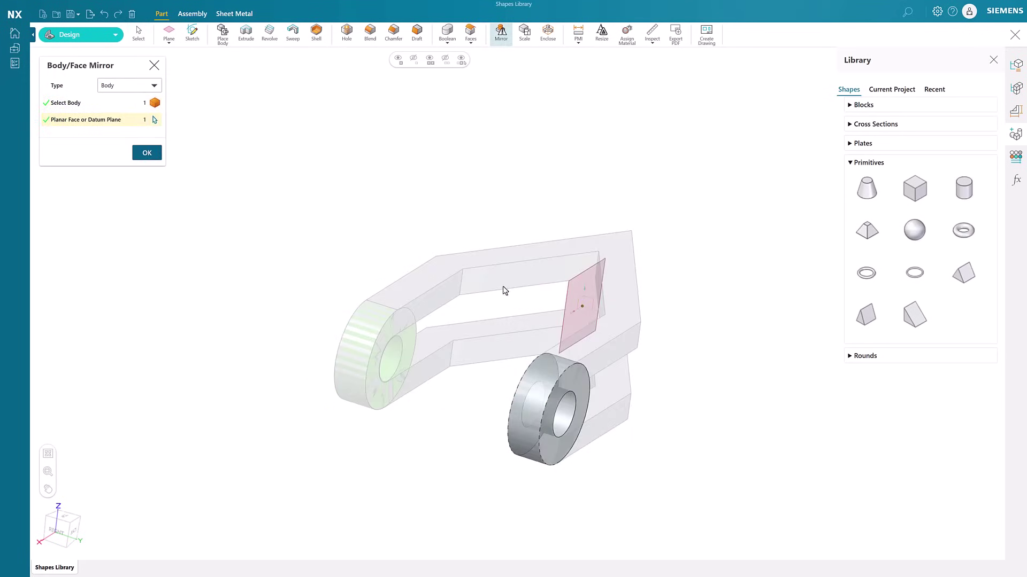
click(147, 153)
mouse_move(401, 214)
middle_down()
mouse_move(499, 204)
mouse_move(373, 247)
middle_up()
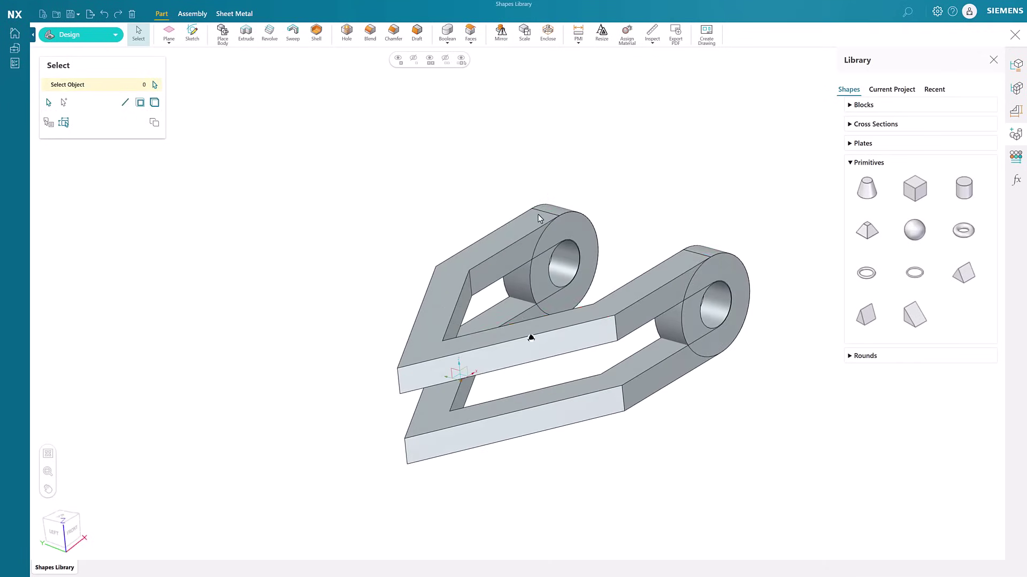
Place a cube primitive at the bracket's joined end.
click(915, 190)
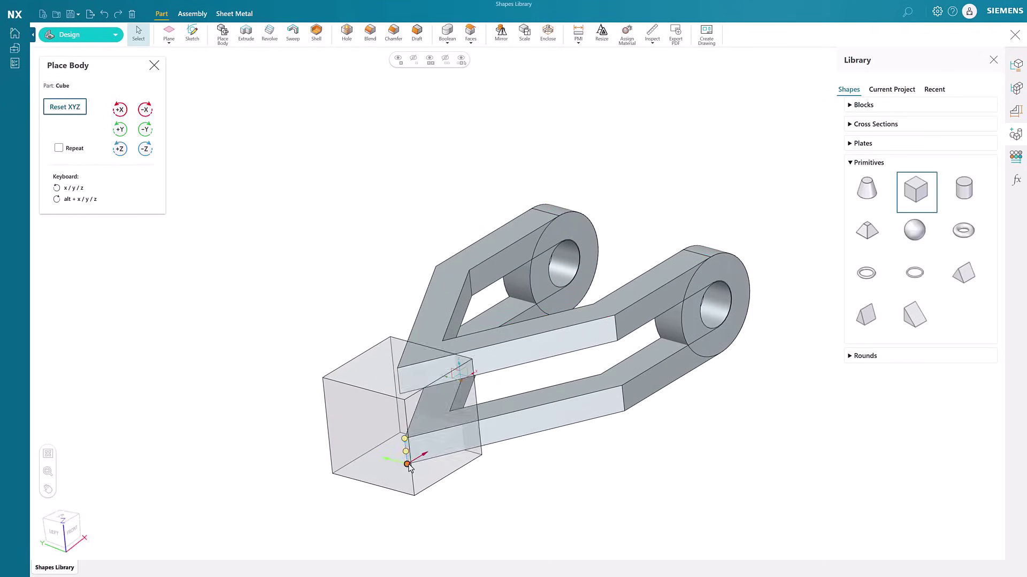
click(408, 466)
middle_drag(513, 349, 498, 500)
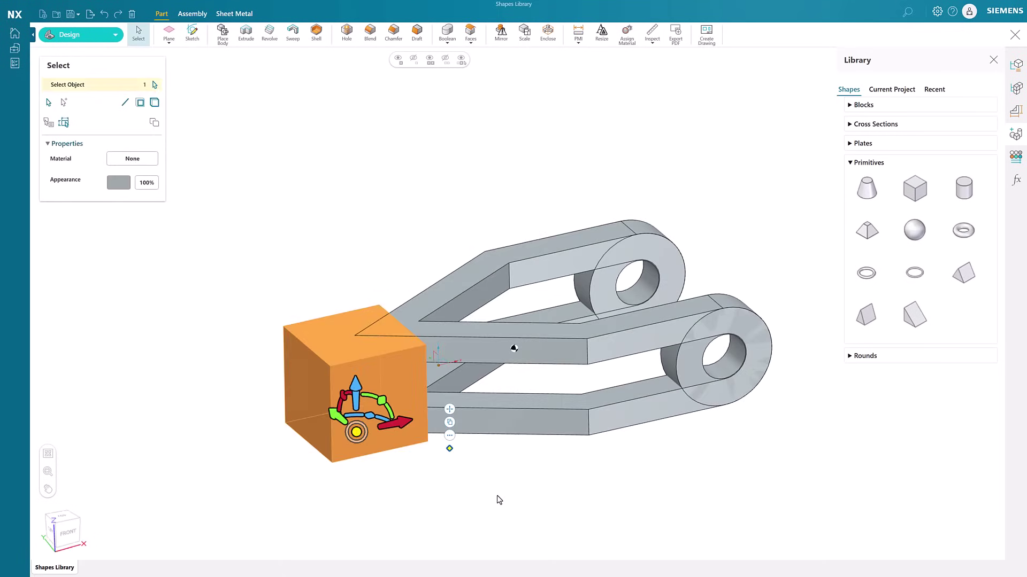
click(474, 517)
Push the cube's left face outward by 55 mm.
click(302, 387)
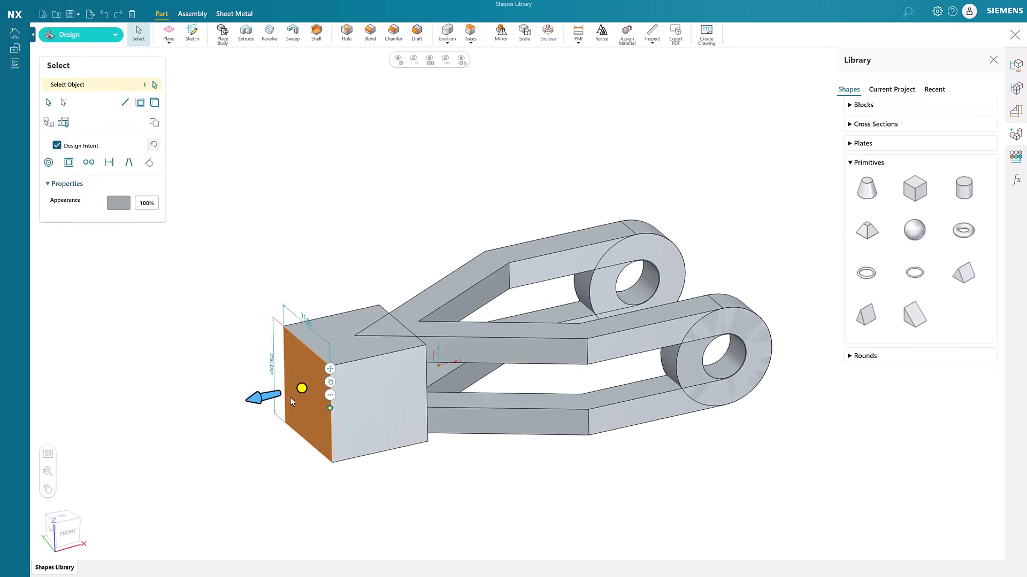
click(244, 400)
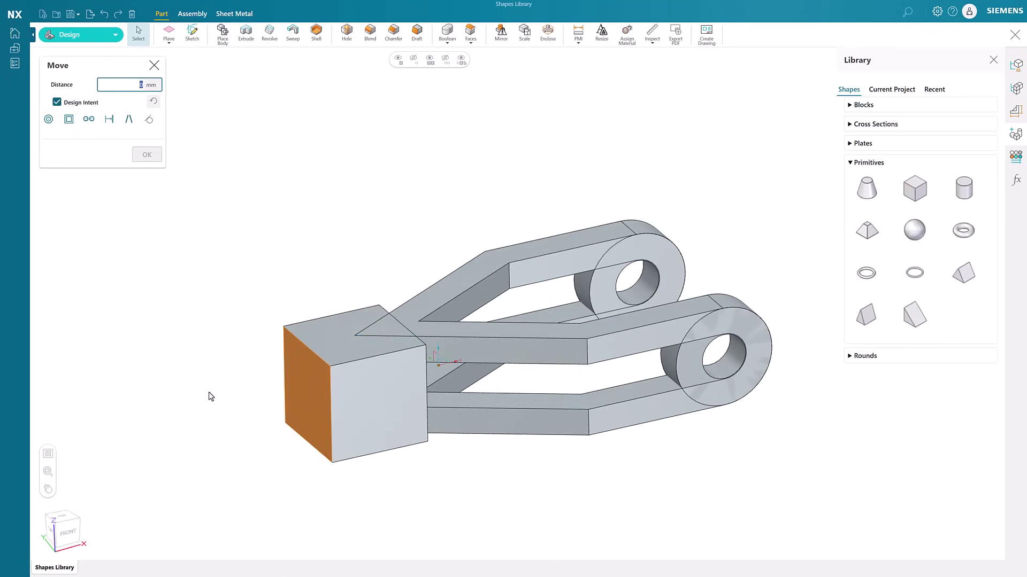
text(5)
key(Return)
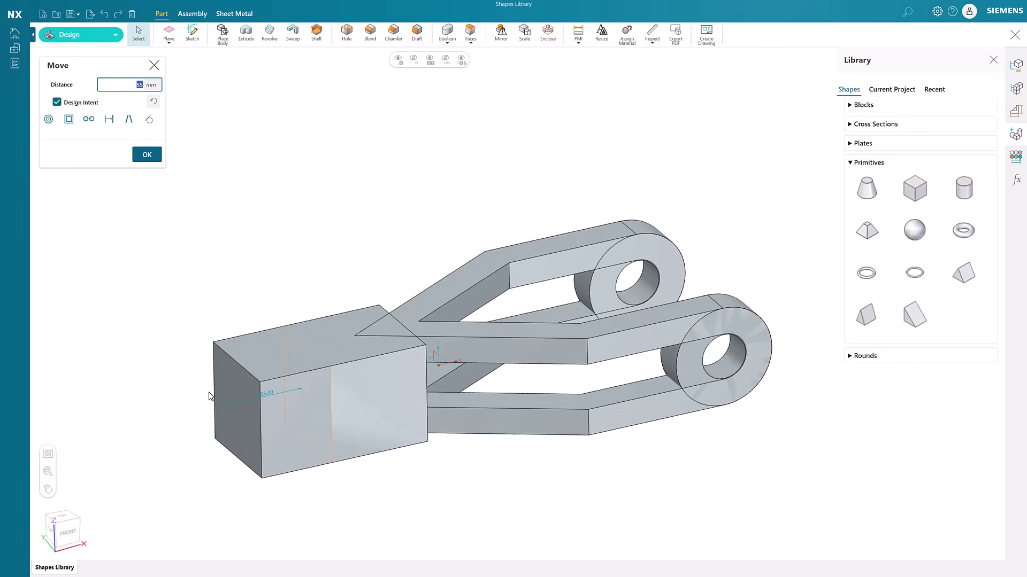
key(Return)
click(247, 280)
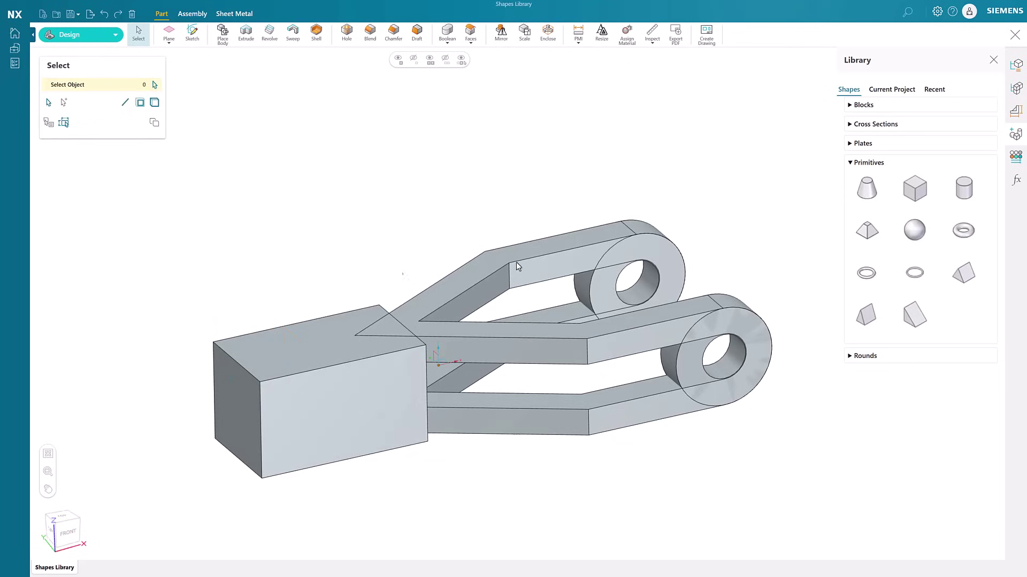
Snap a cylinder primitive onto the box's left face.
drag(964, 187, 150, 121)
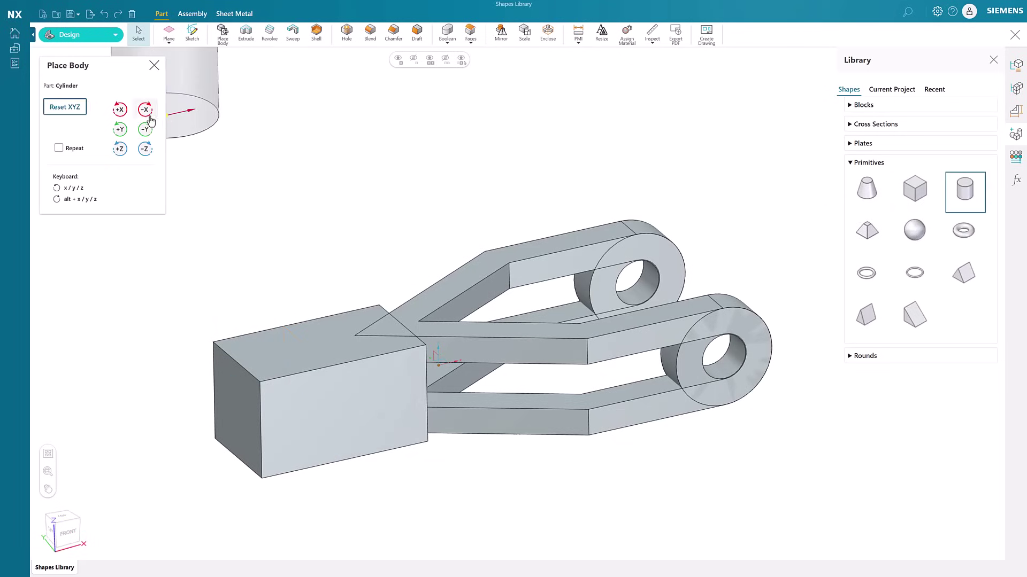
drag(149, 121, 260, 432)
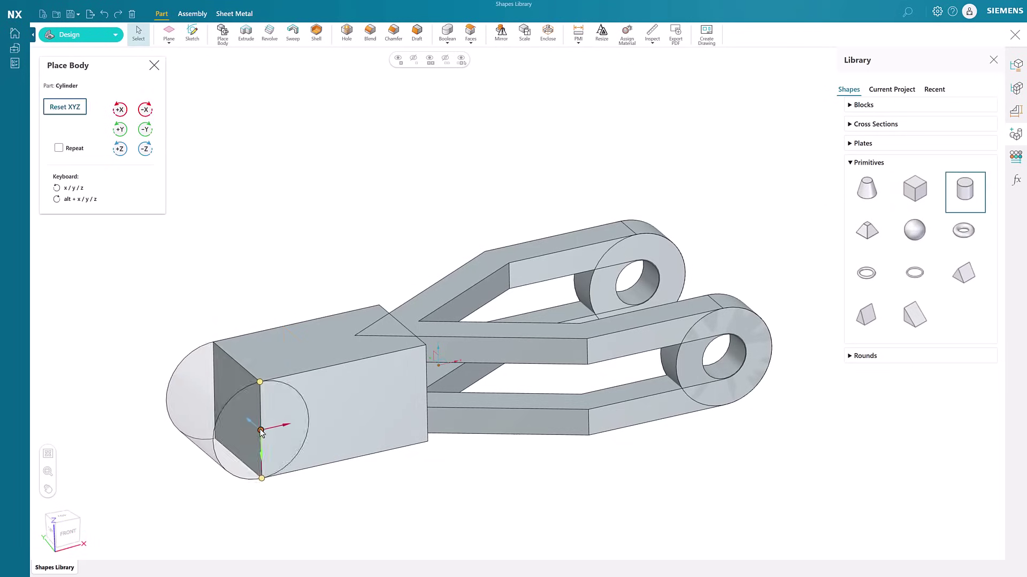
click(261, 432)
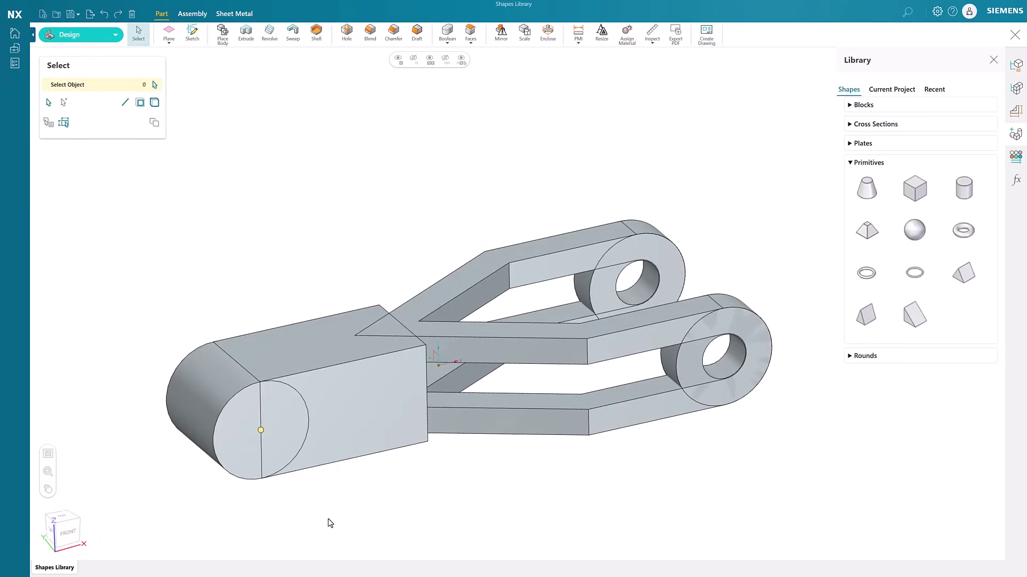
Unite the cylinder and the box into one body.
click(448, 42)
click(461, 58)
click(204, 382)
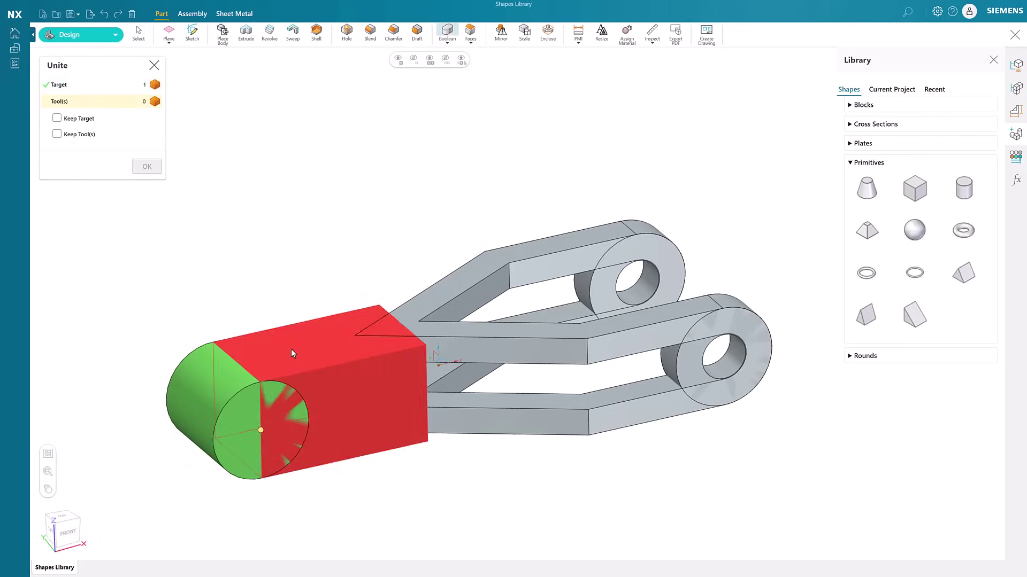
click(292, 348)
click(147, 166)
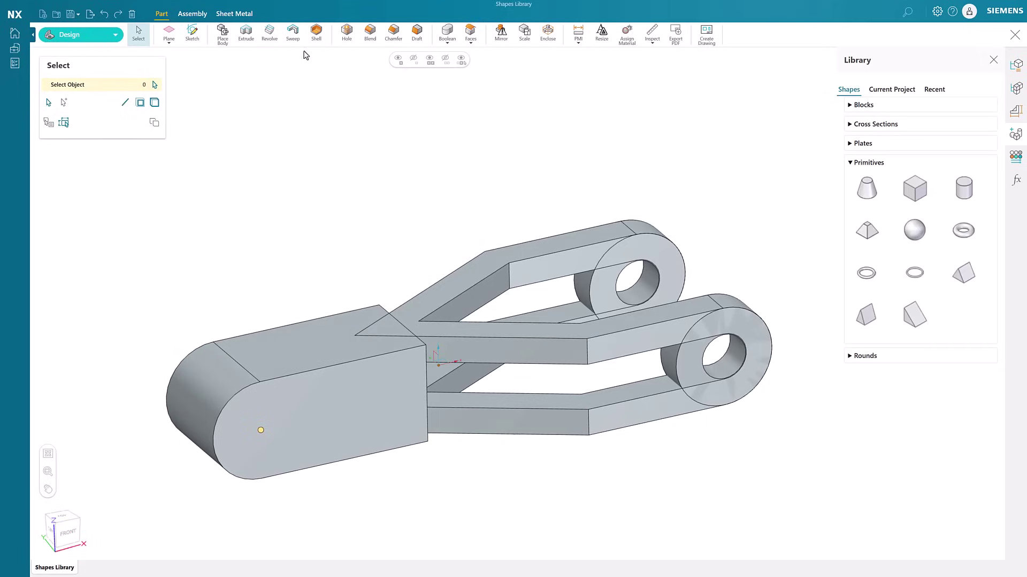
Shell the U-shaped end with its front flat face left open.
click(316, 33)
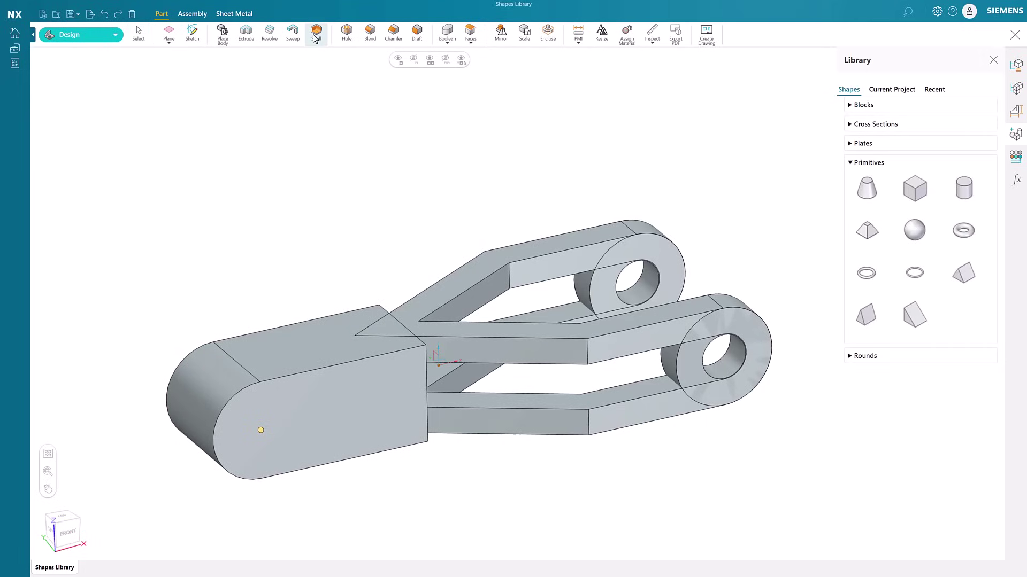
click(338, 425)
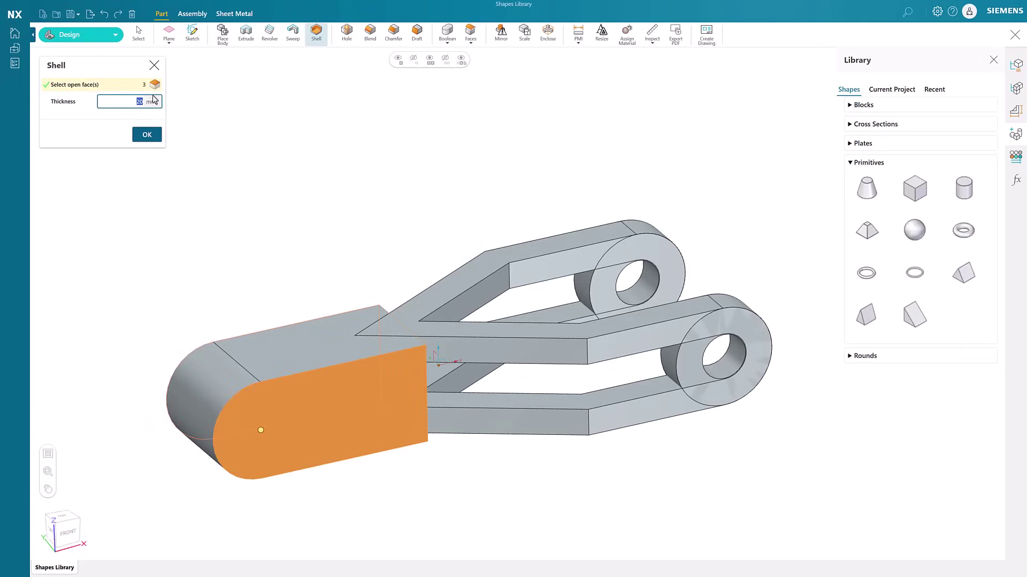
click(147, 134)
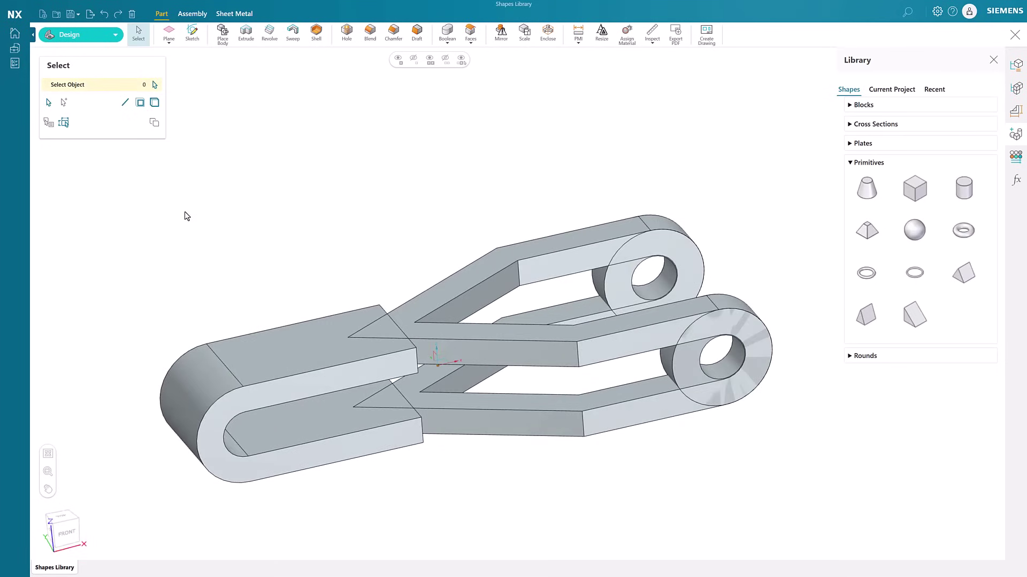
Offset the inner U face by -22 mm.
click(289, 386)
drag(306, 398, 302, 370)
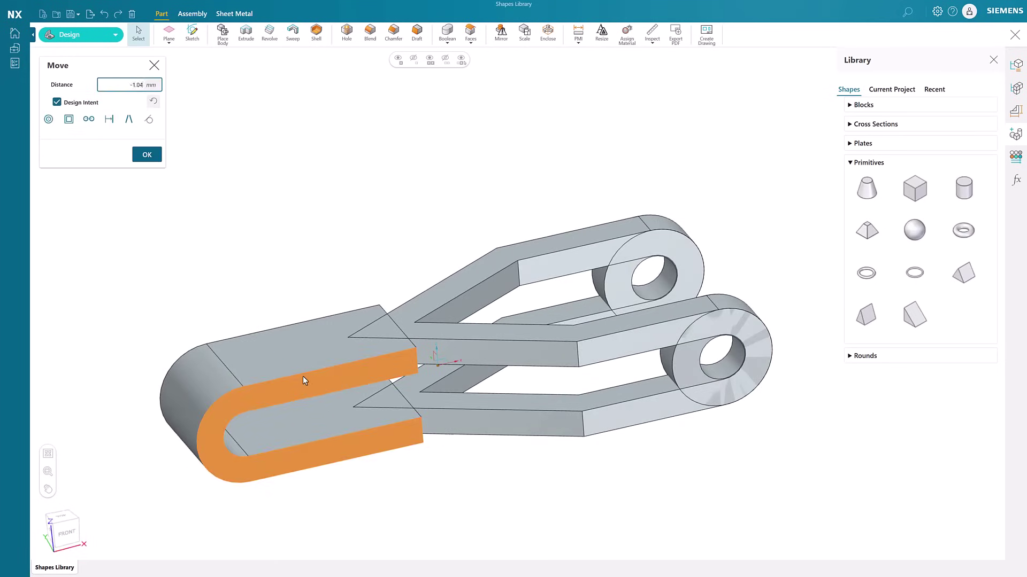
text(-22)
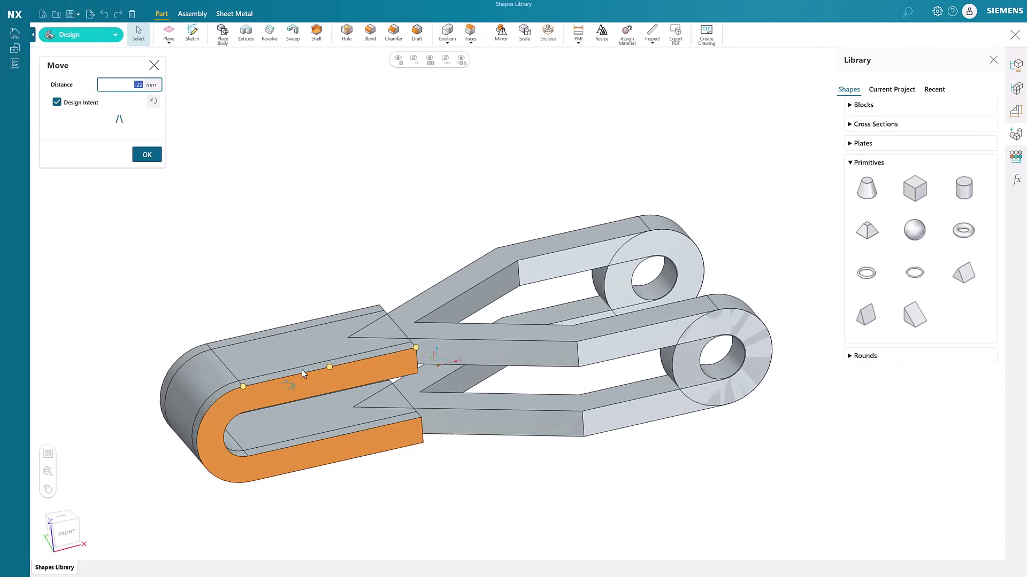
key(Return)
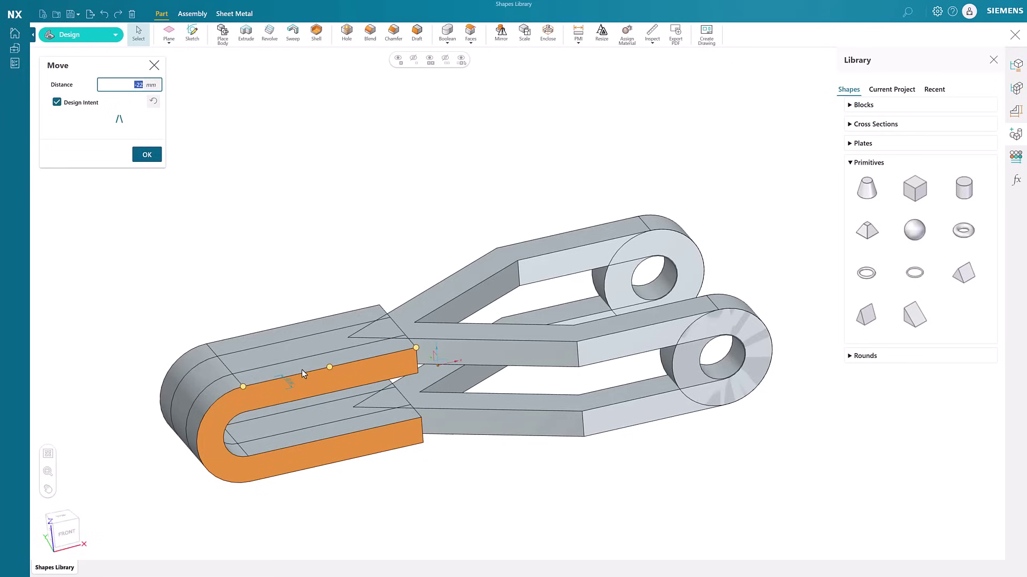
key(Return)
click(305, 246)
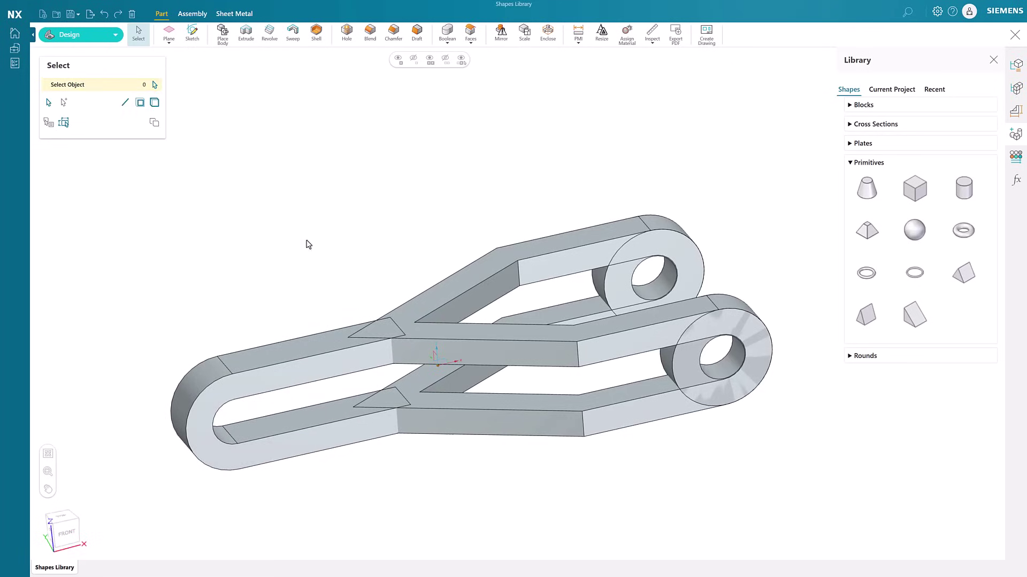
Unite the U loop with the arm bodies and the right-hole ring into one solid.
click(447, 34)
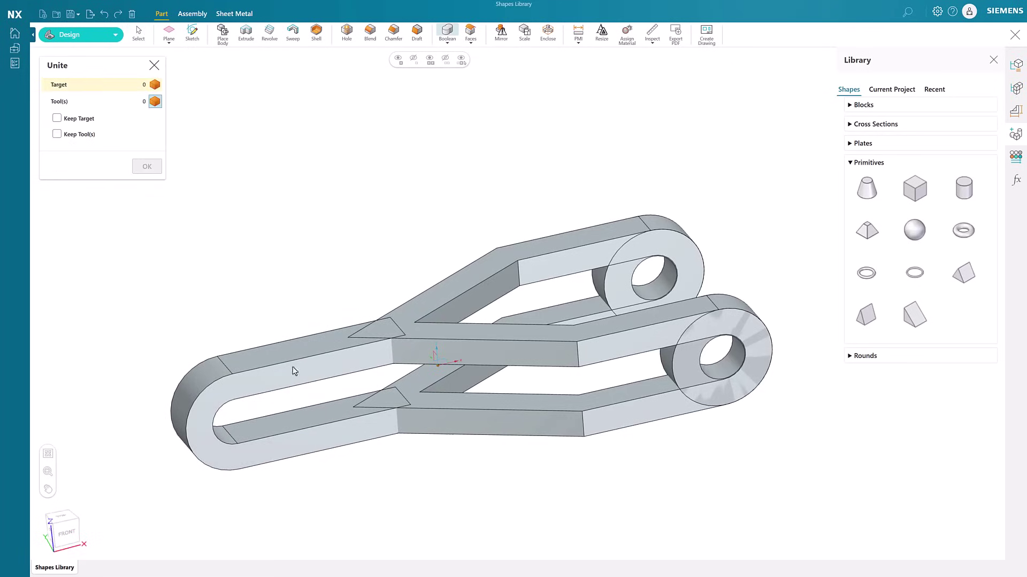
click(293, 369)
click(439, 305)
click(679, 374)
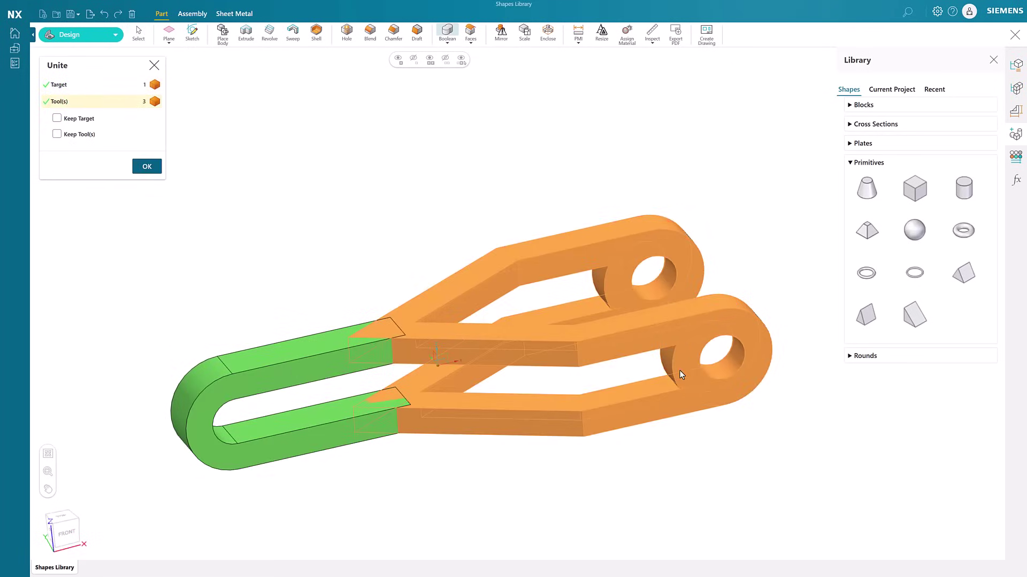
click(146, 166)
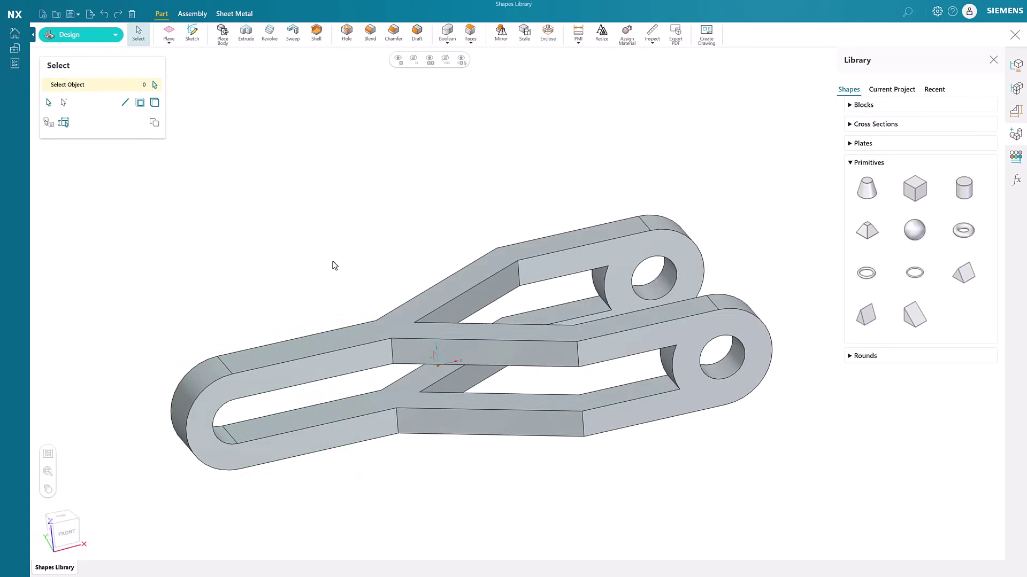
Box-select every edge of the bracket and blend them with a 2 mm radius.
click(370, 34)
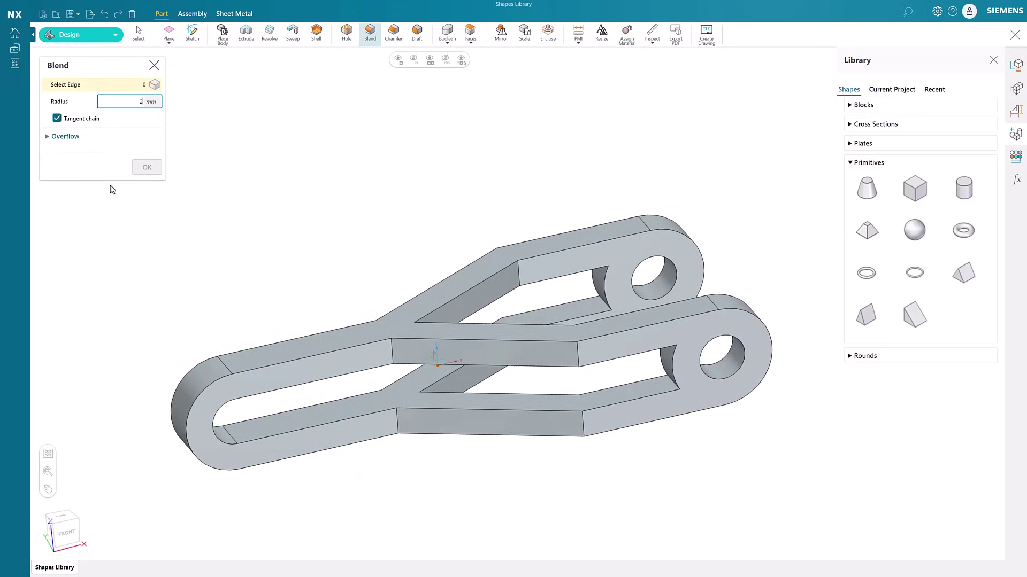
drag(112, 190, 788, 504)
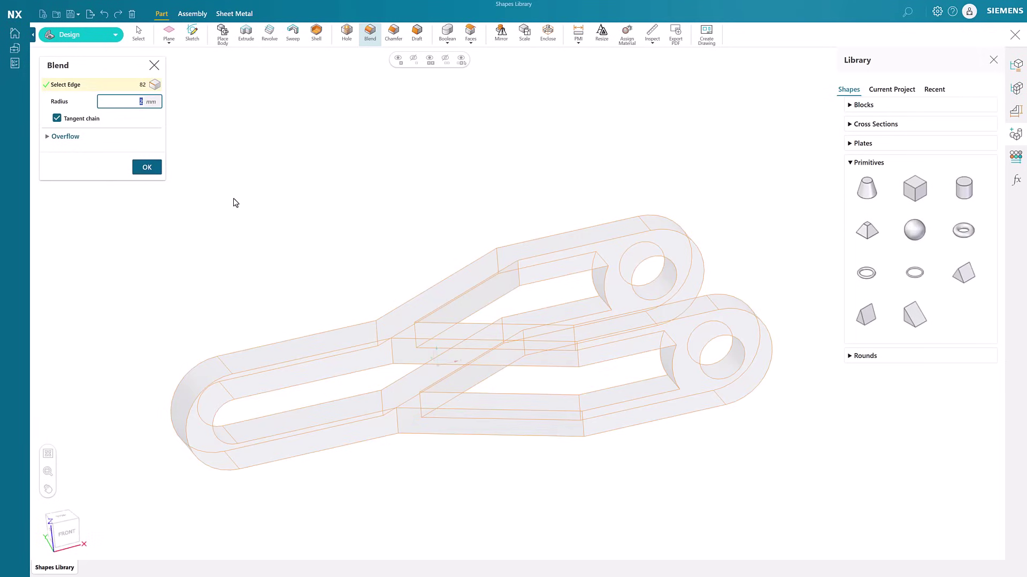
click(146, 167)
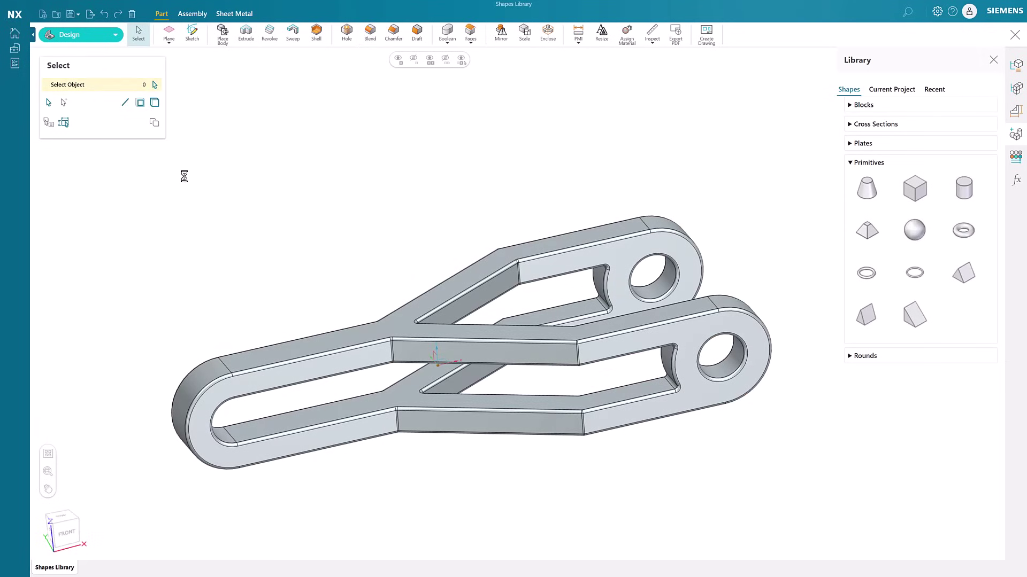
Rotate the arms' top faces 8° about the right hole centre, viewed from Front.
click(395, 330)
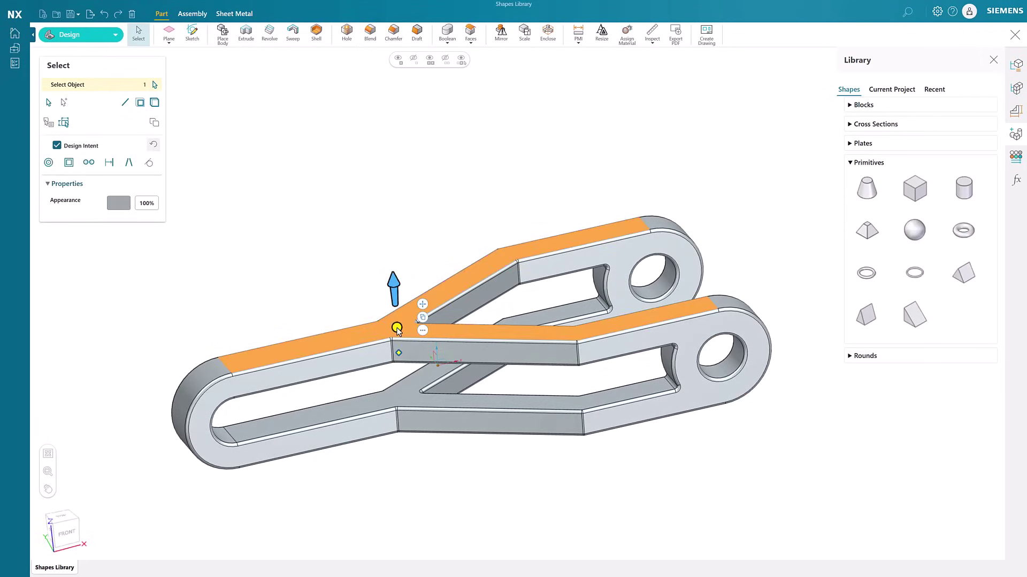
click(108, 164)
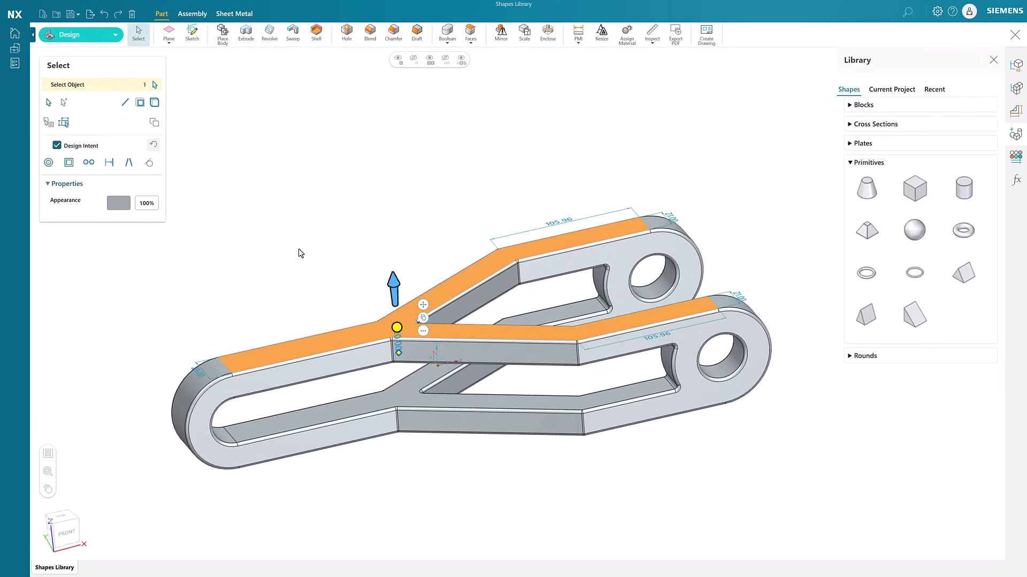
drag(396, 330, 722, 357)
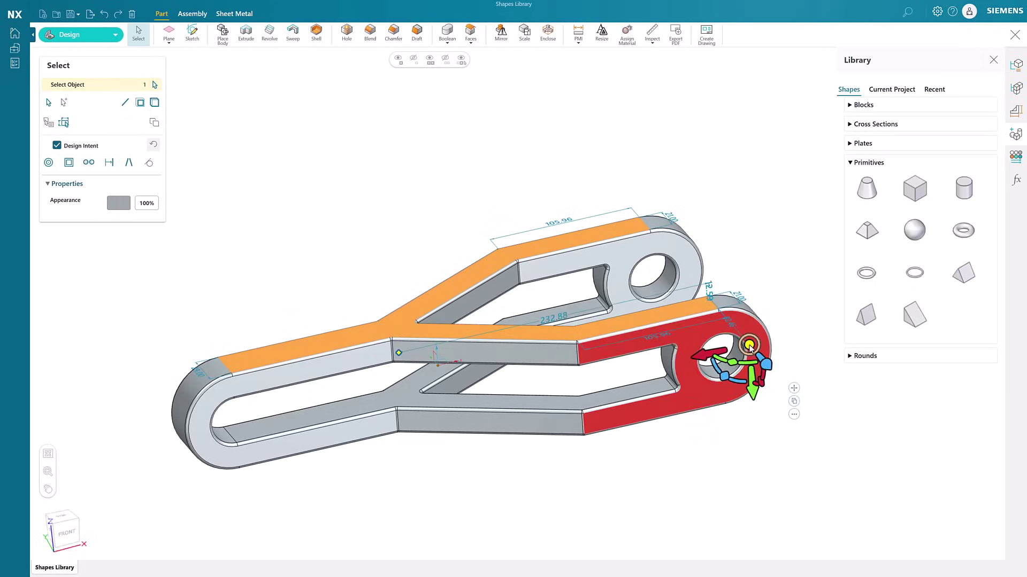
click(67, 533)
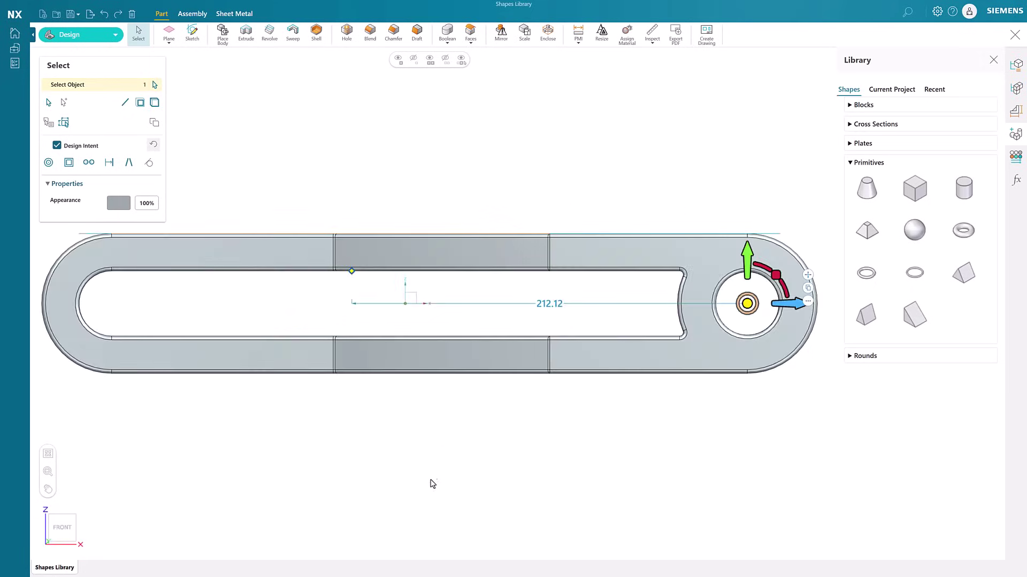
drag(687, 312, 676, 281)
key(Return)
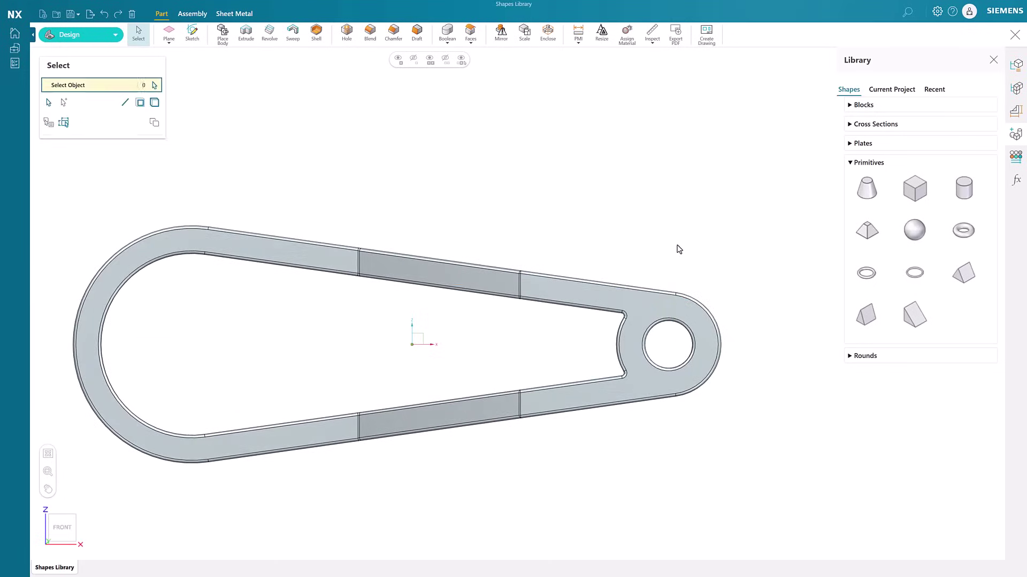
Select the arm faces, including the upper arm face and the face around its hole.
middle_drag(675, 281, 674, 262)
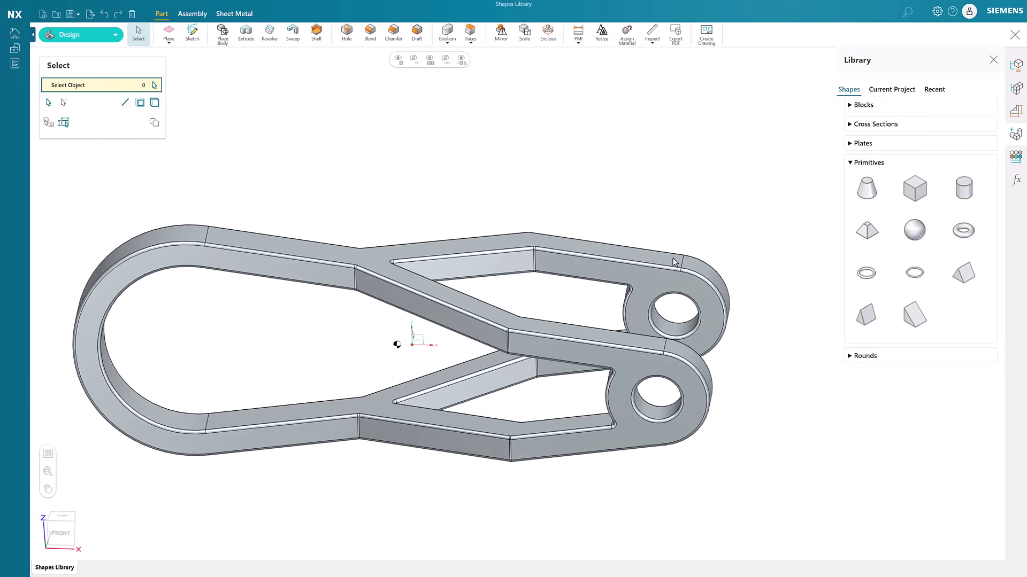
click(596, 351)
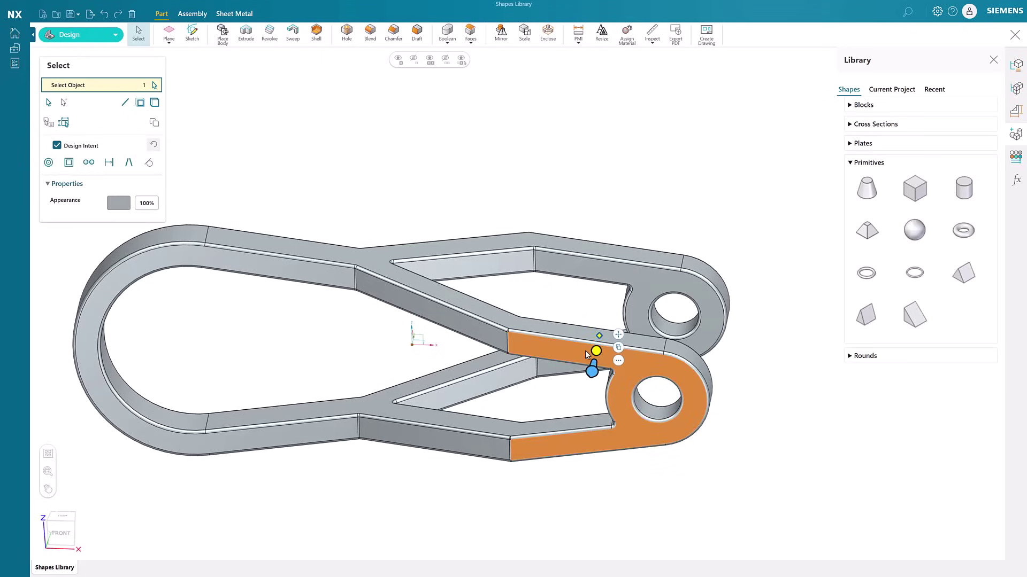
click(442, 436)
mouse_move(690, 491)
middle_down()
mouse_move(596, 515)
mouse_move(601, 507)
middle_up()
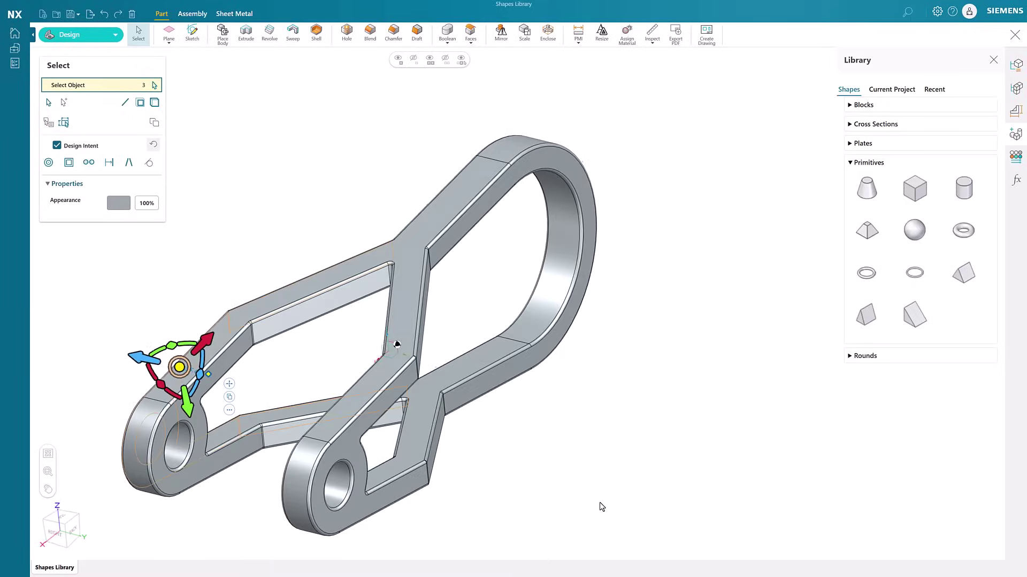
click(306, 327)
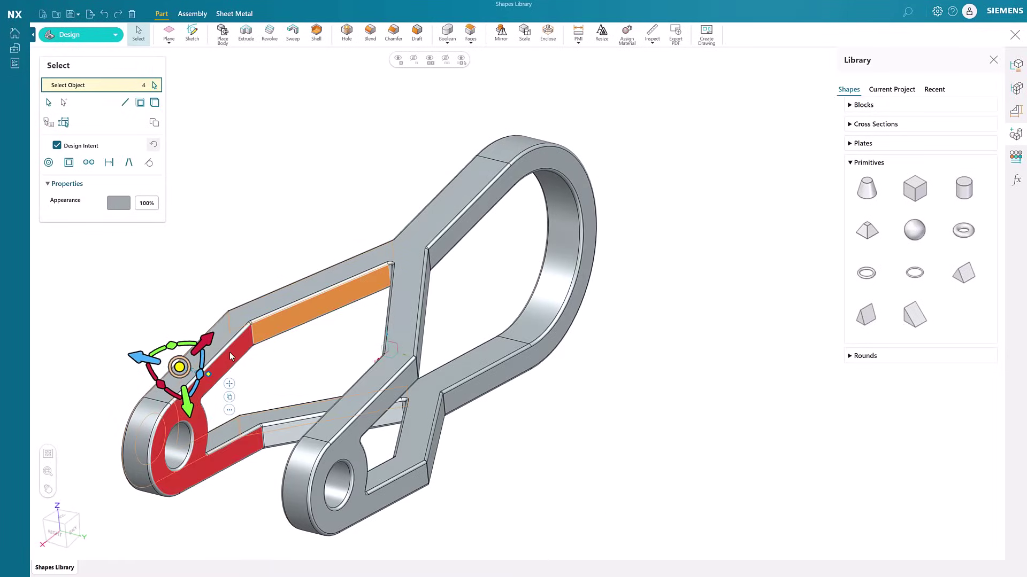
click(236, 361)
click(296, 438)
Pivot on the centre rib and swing the upper arm outward at an angle.
mouse_move(493, 449)
middle_down()
mouse_move(575, 430)
mouse_move(586, 402)
middle_up()
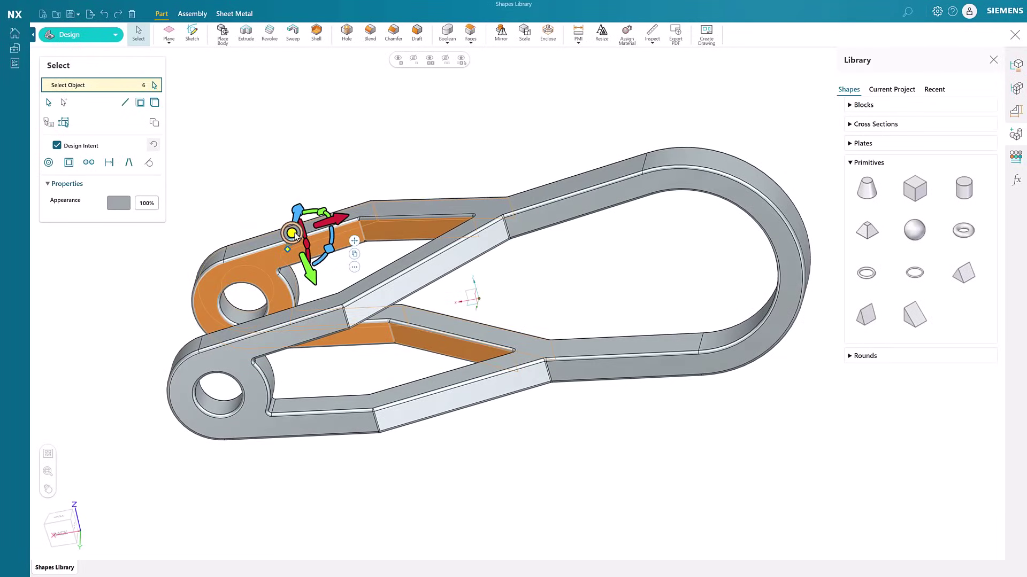
mouse_move(293, 234)
mouse_down()
mouse_move(507, 233)
mouse_move(255, 289)
mouse_move(251, 268)
mouse_up()
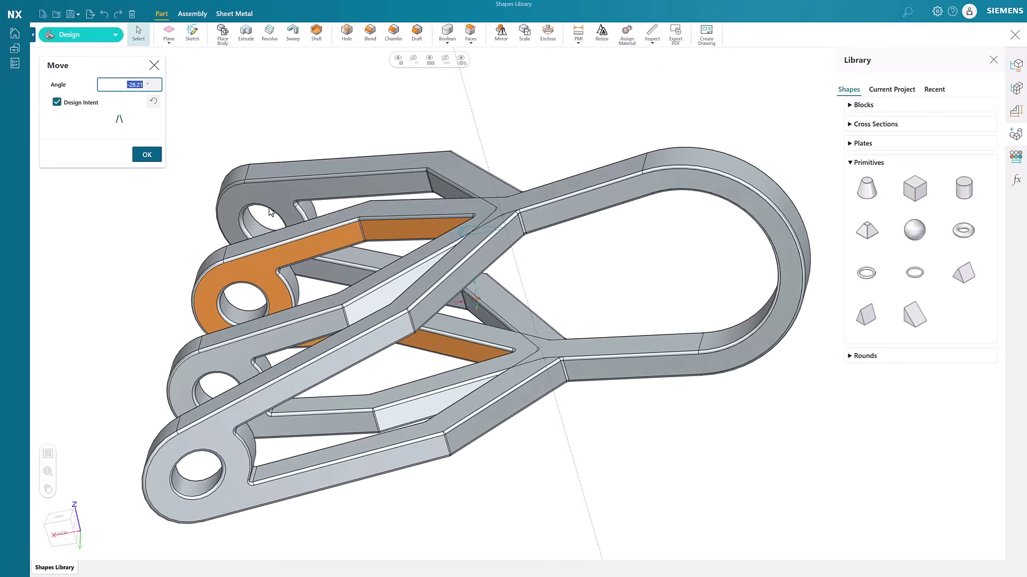
drag(272, 215, 270, 211)
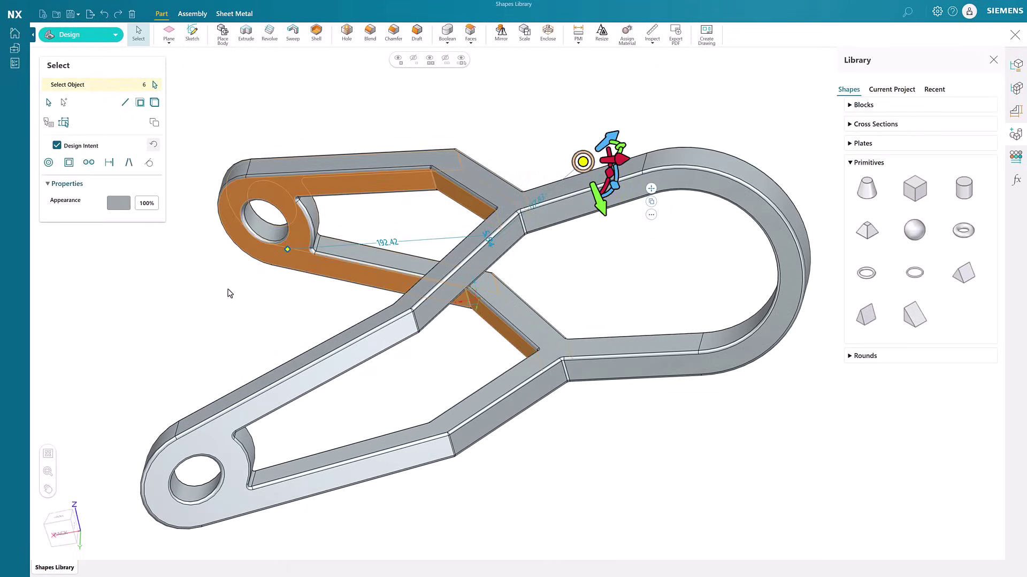